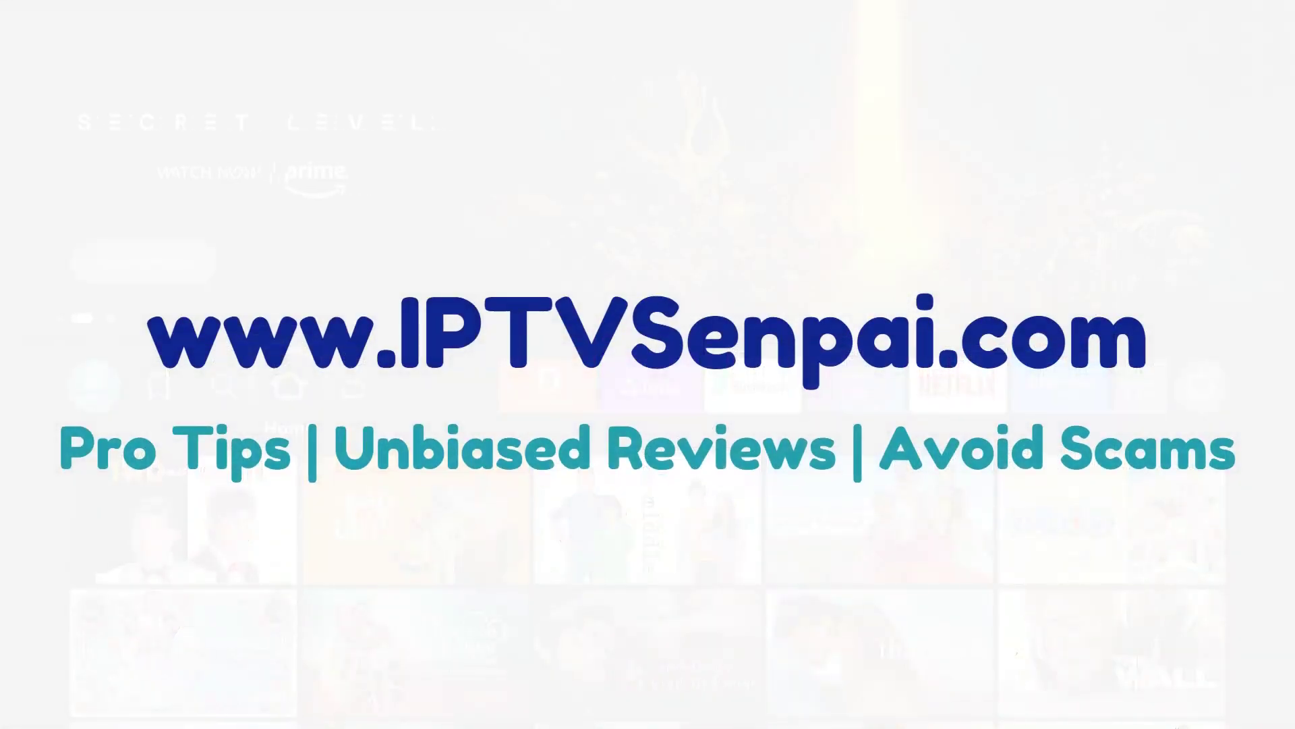
Browse the home-screen app row from Downloader across to Prime Video, ending on Netflix
key(Right)
key(Right)
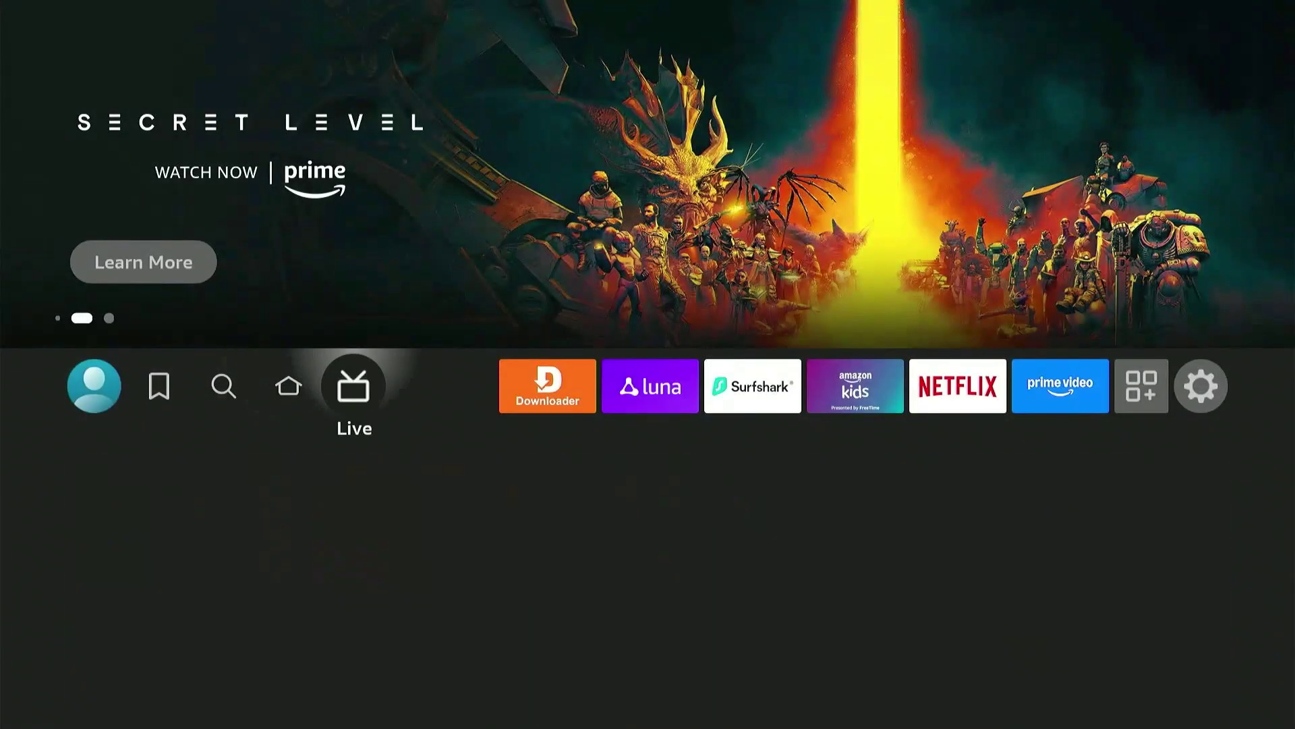
key(Right)
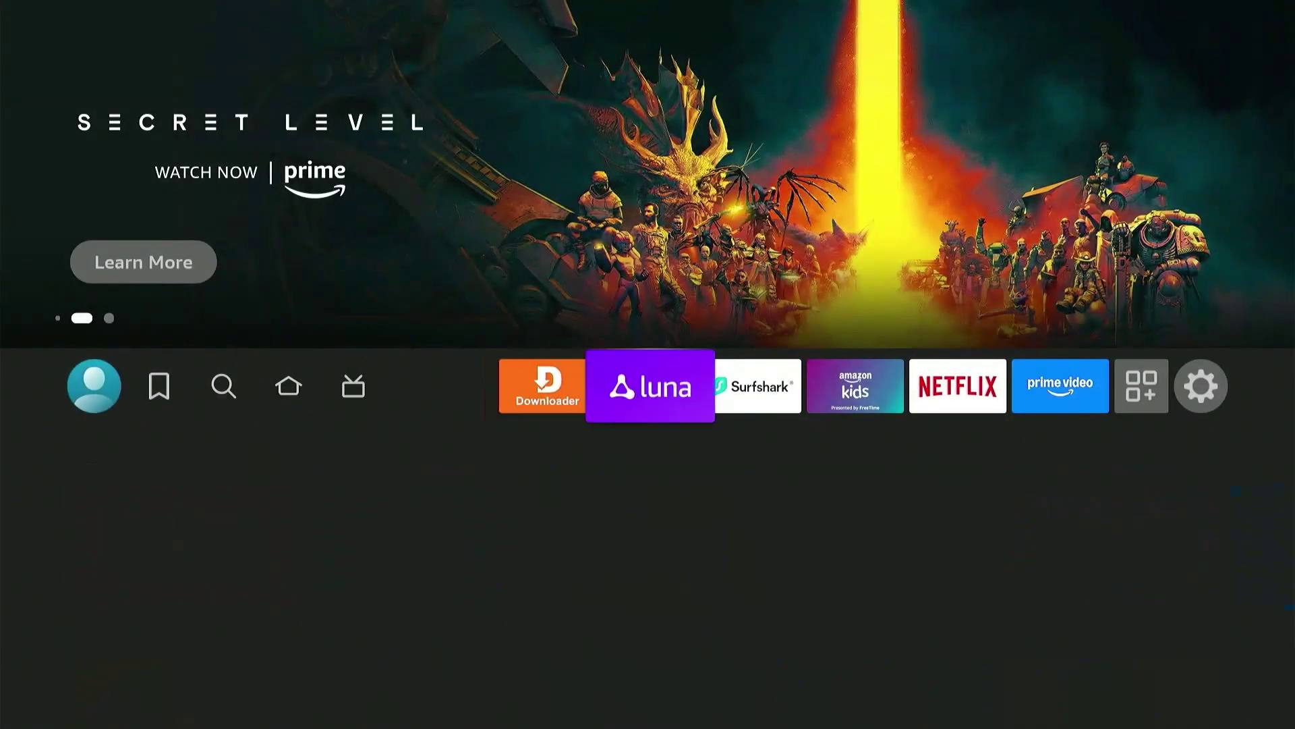
key(Right)
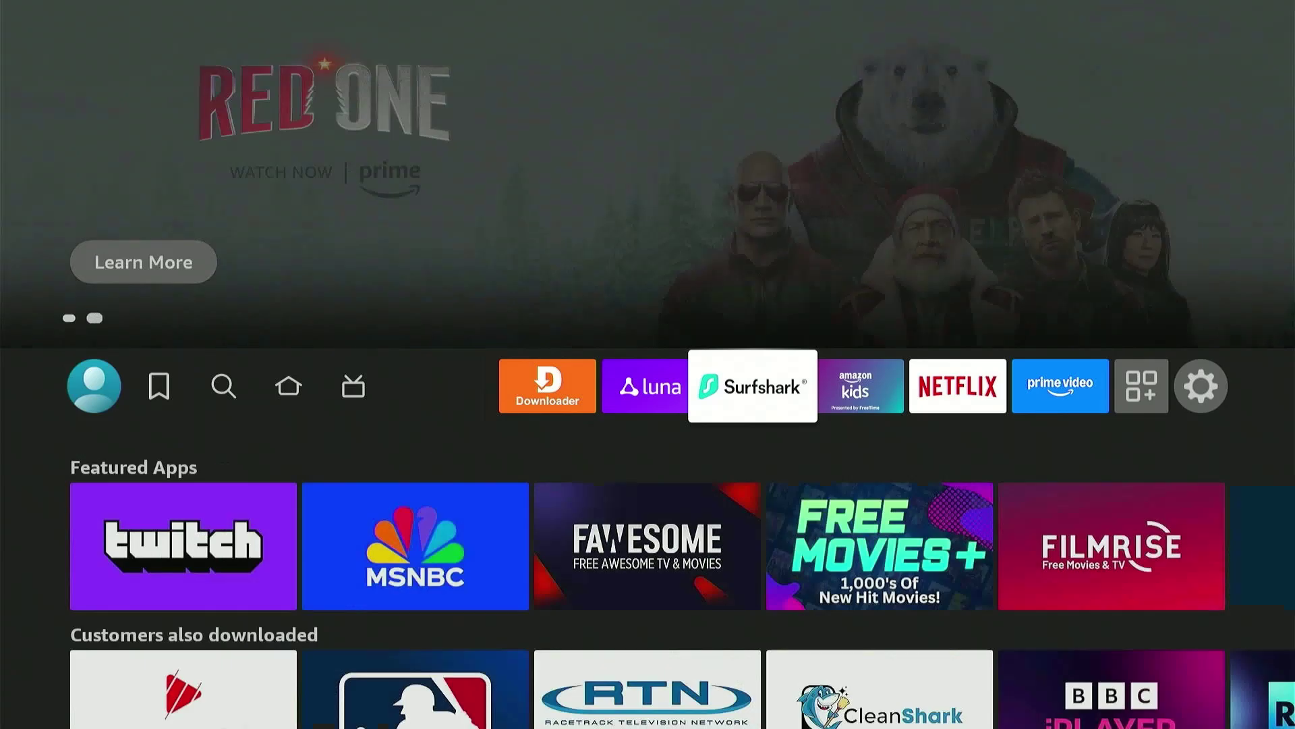
key(Right)
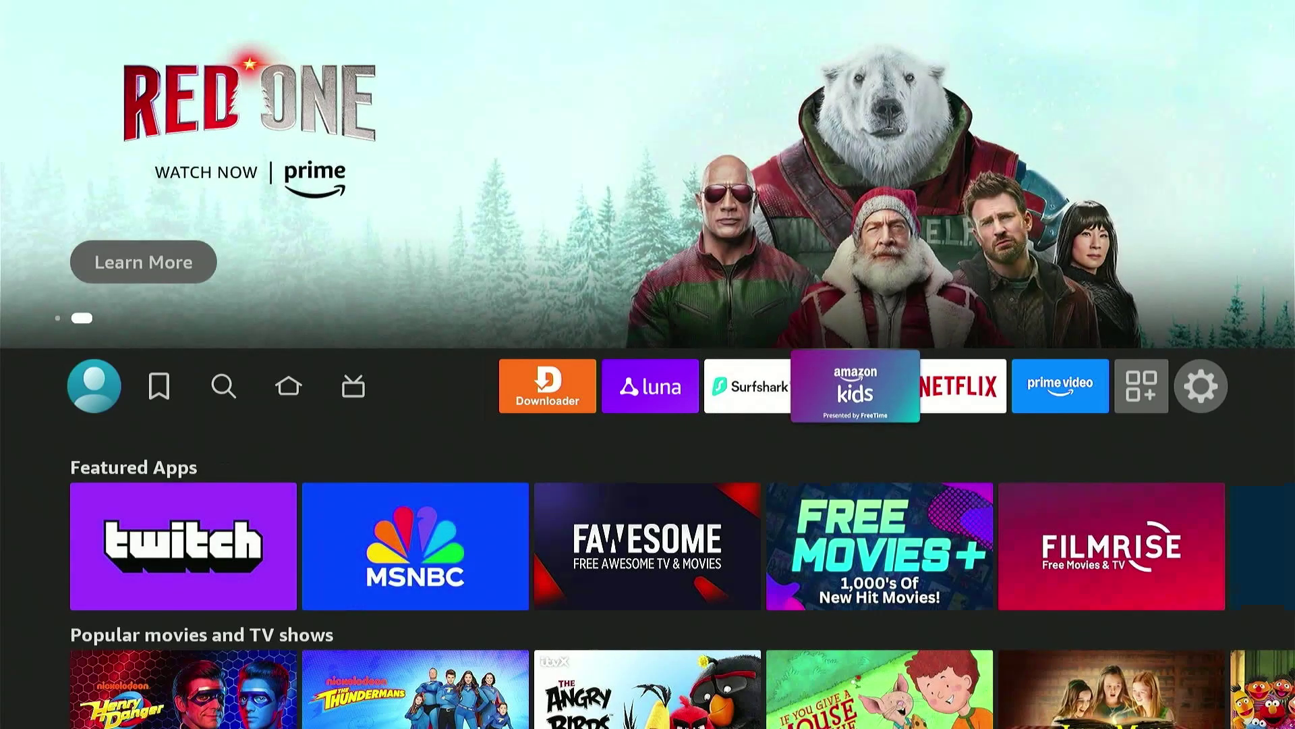
key(Right)
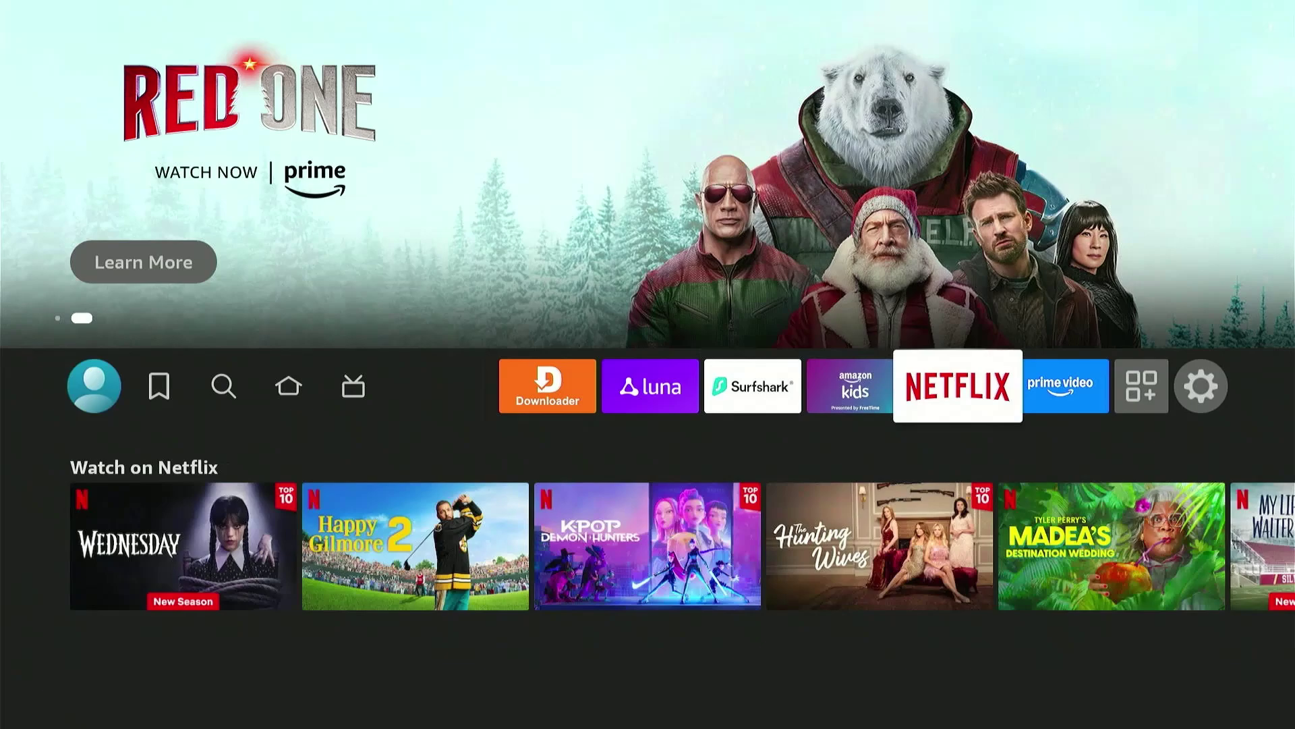
key(Right)
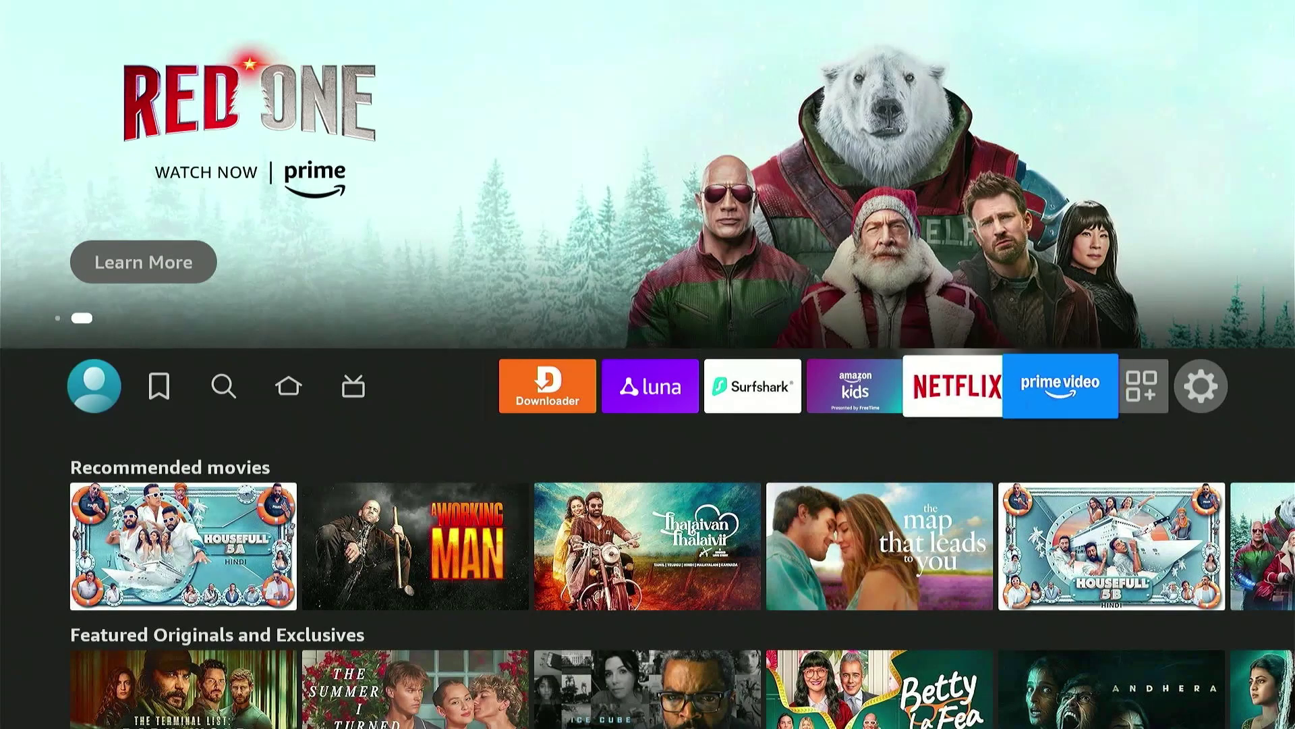
key(Left)
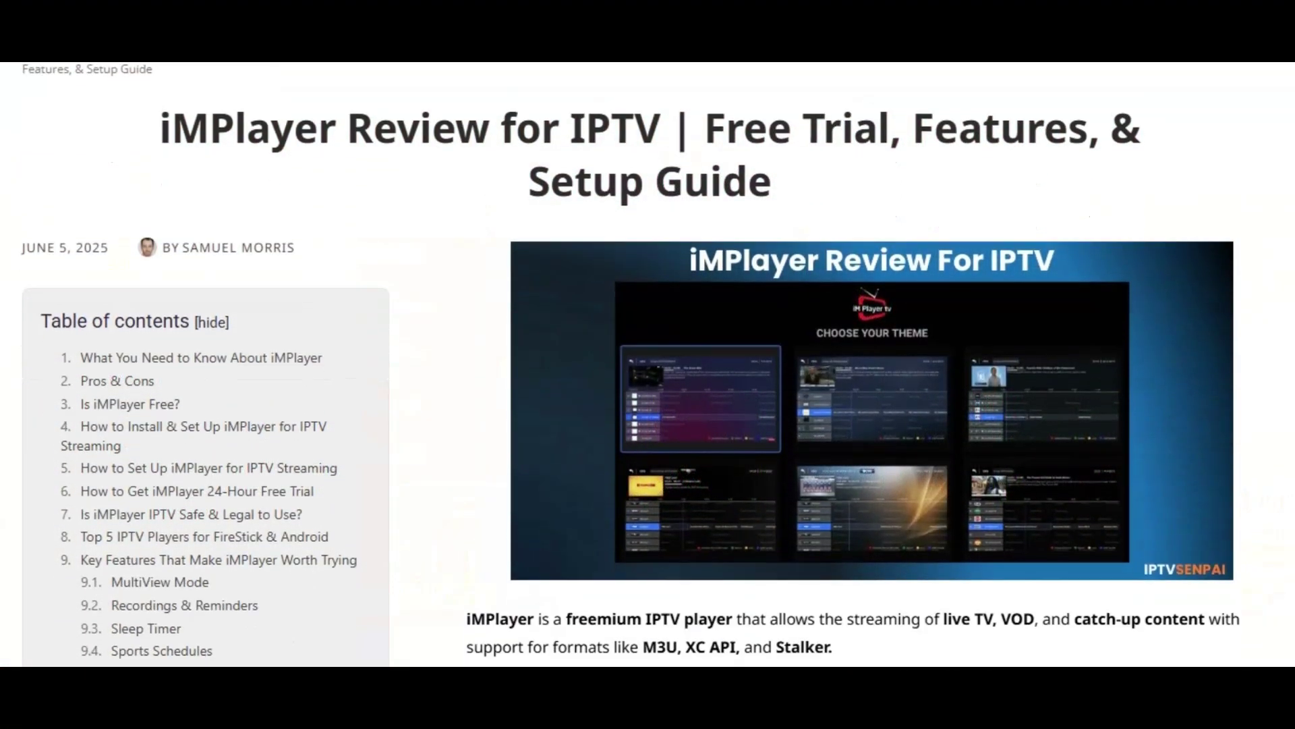
Scroll the iMPlayer review past the Surfshark section to its Features list and Get Surfshark button
scroll(647, 364, down, 10)
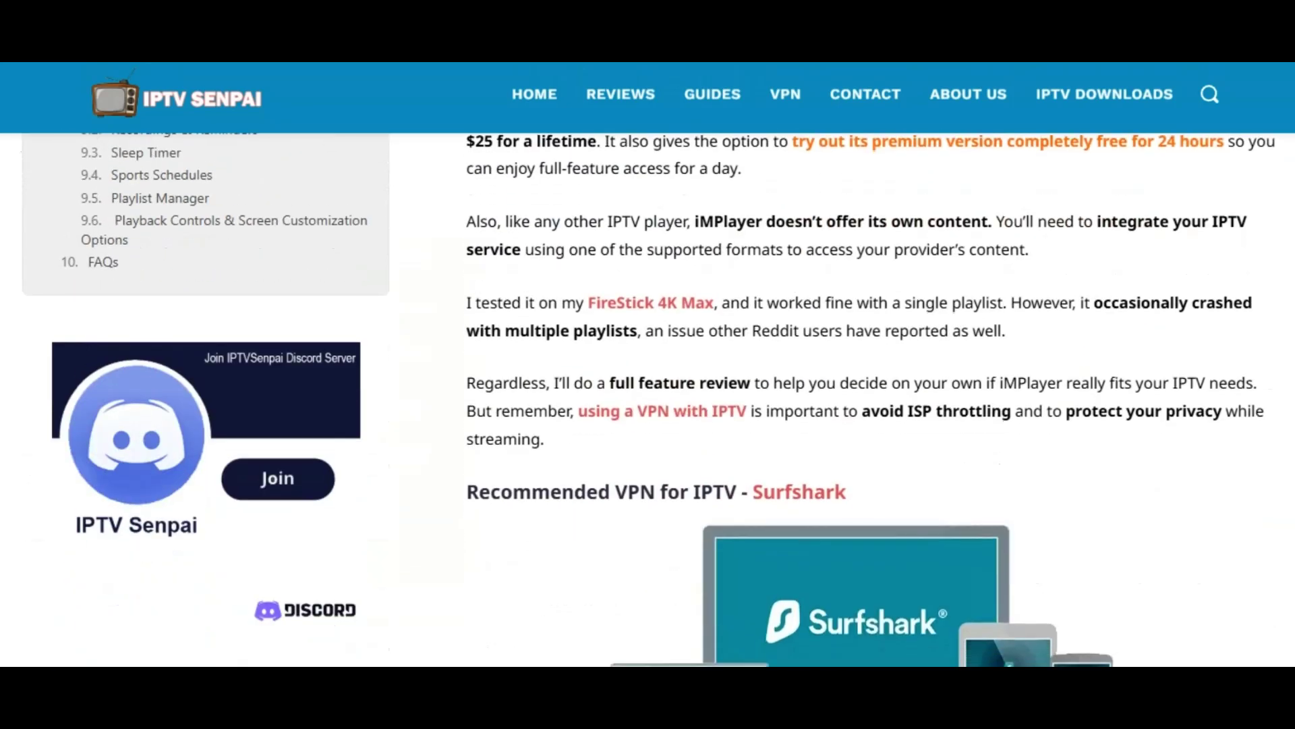
scroll(863, 398, down, 9)
scroll(864, 398, down, 8)
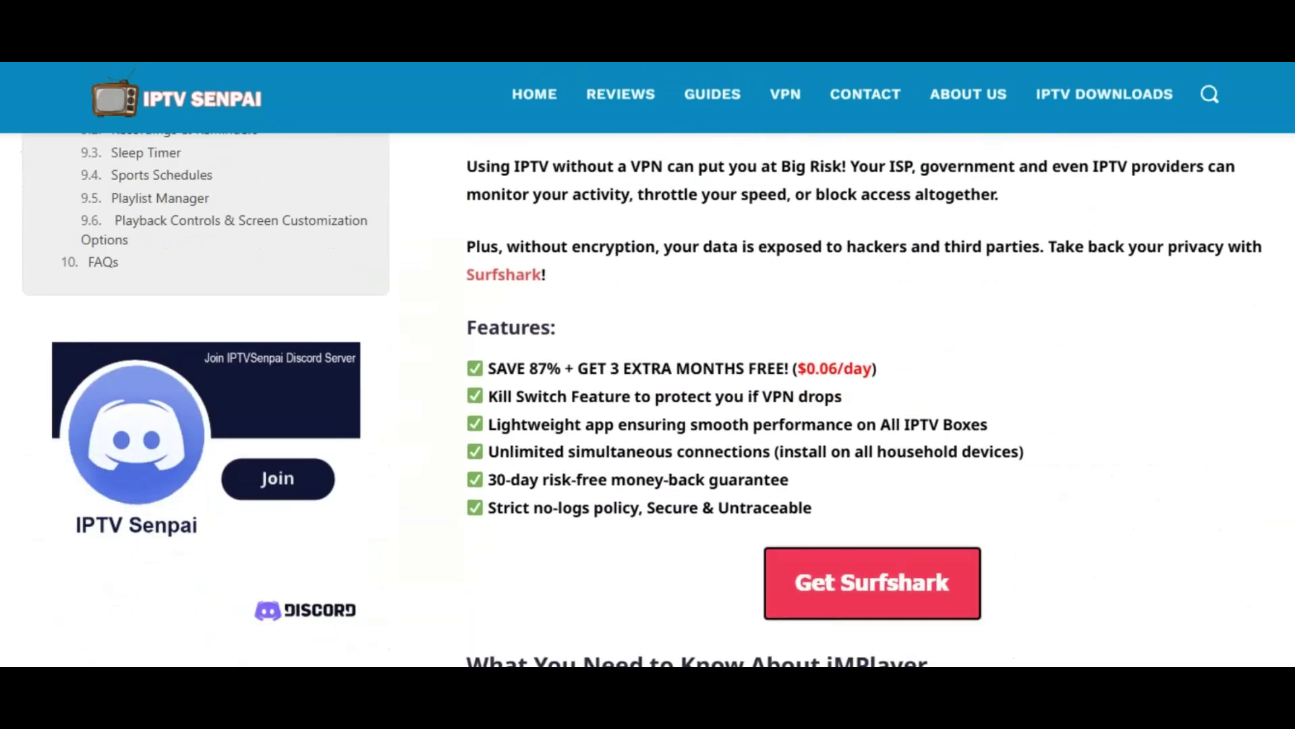
scroll(863, 398, down, 4)
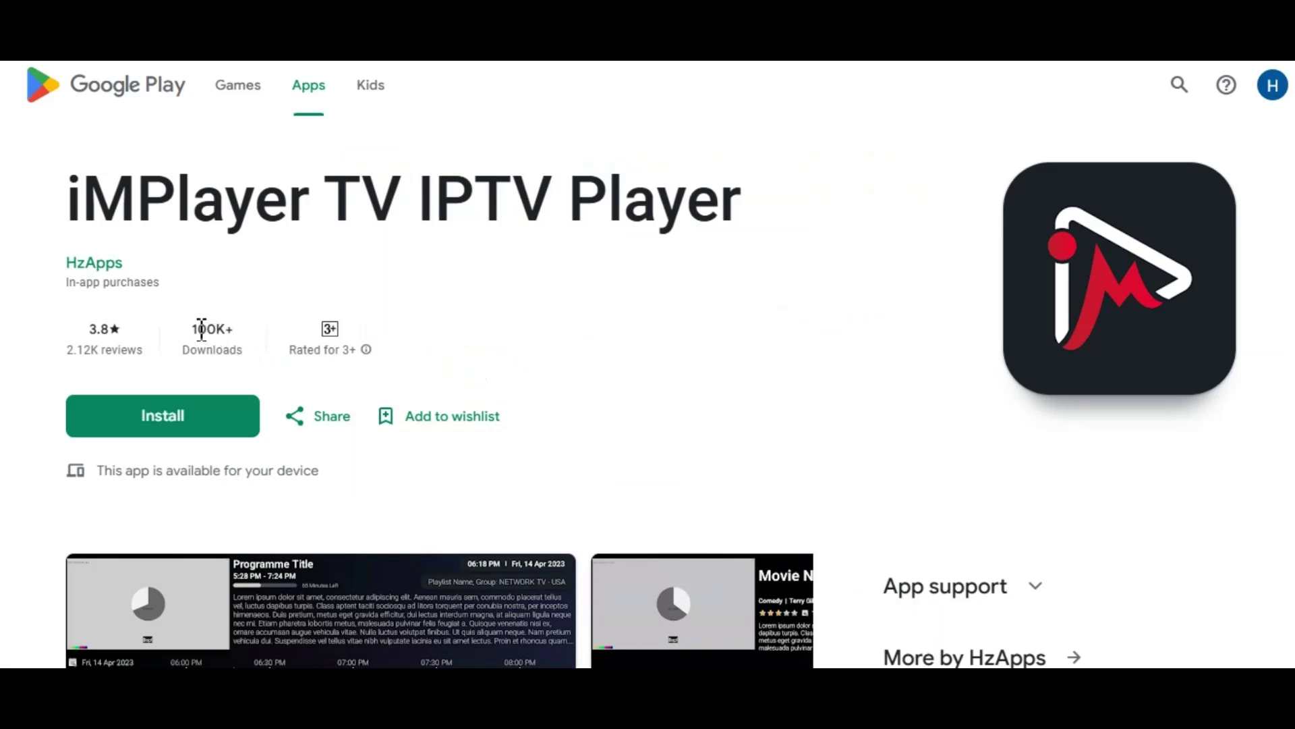
drag(193, 330, 233, 330)
click(240, 332)
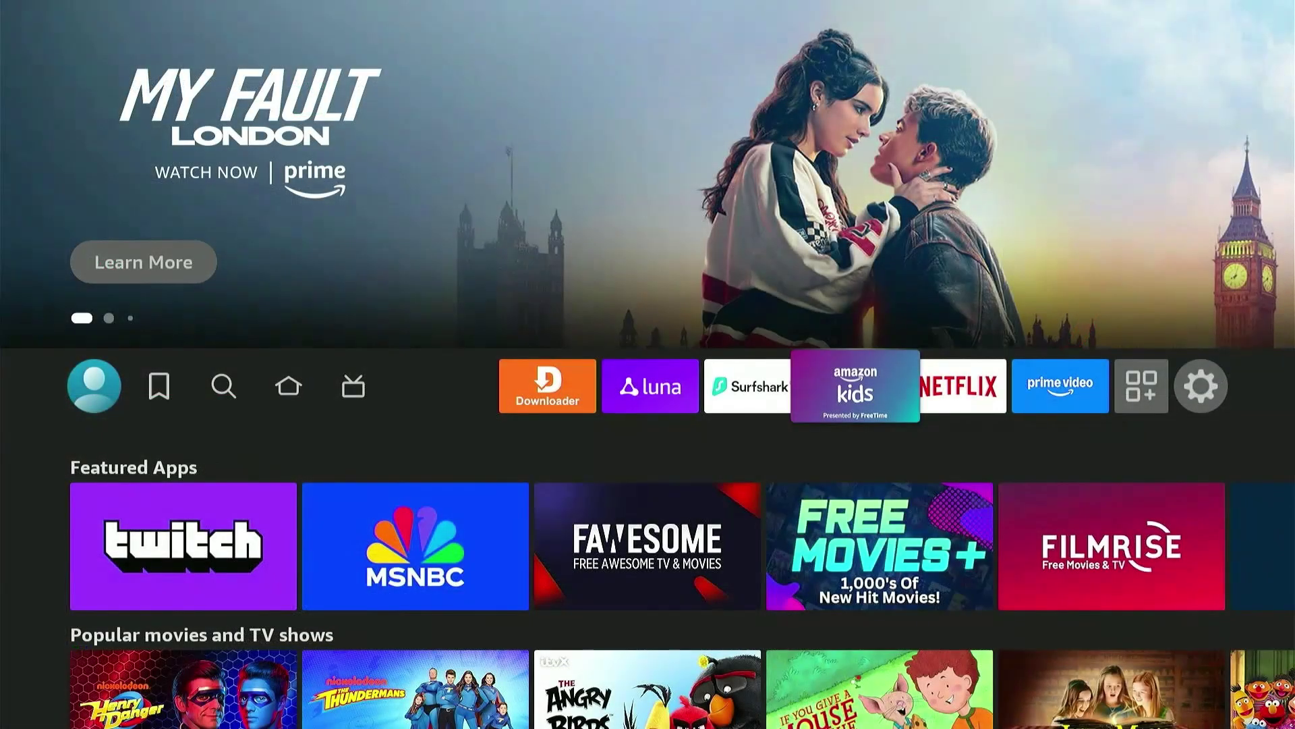
Move from the app row to the Fire TV search field
key(Left)
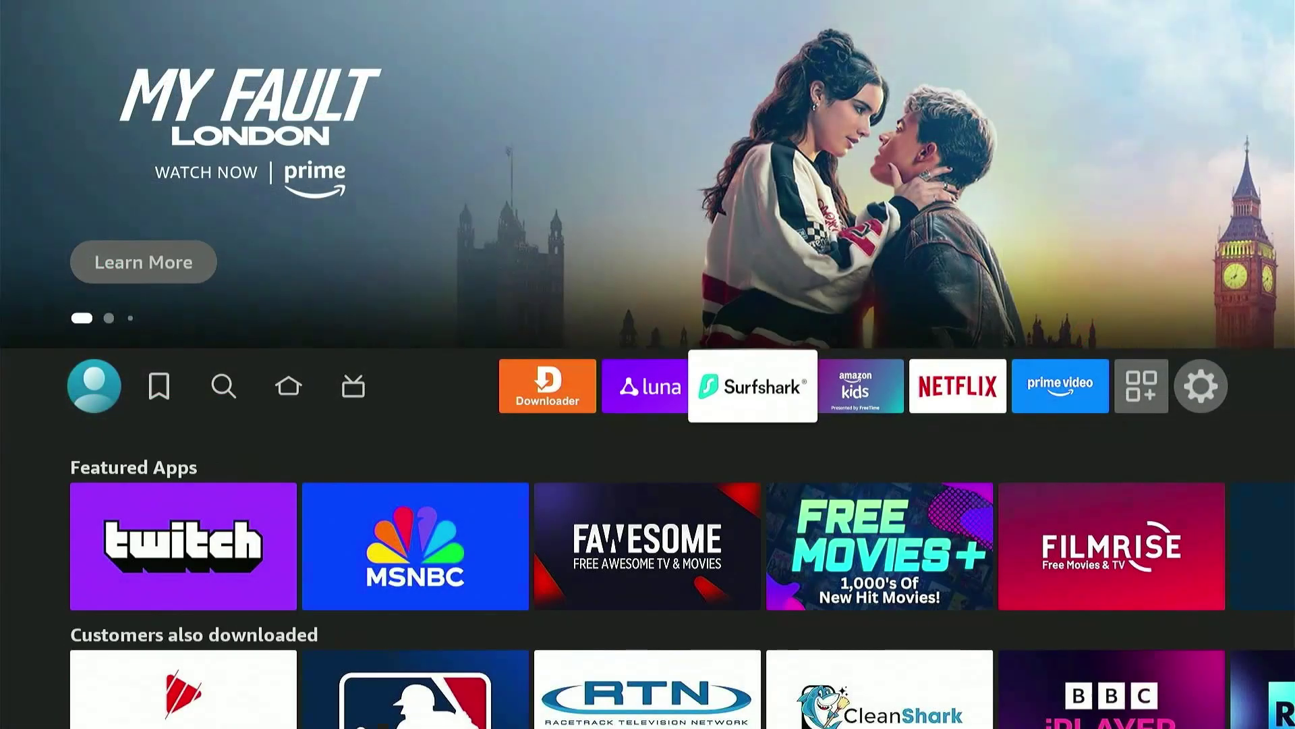
key(Left)
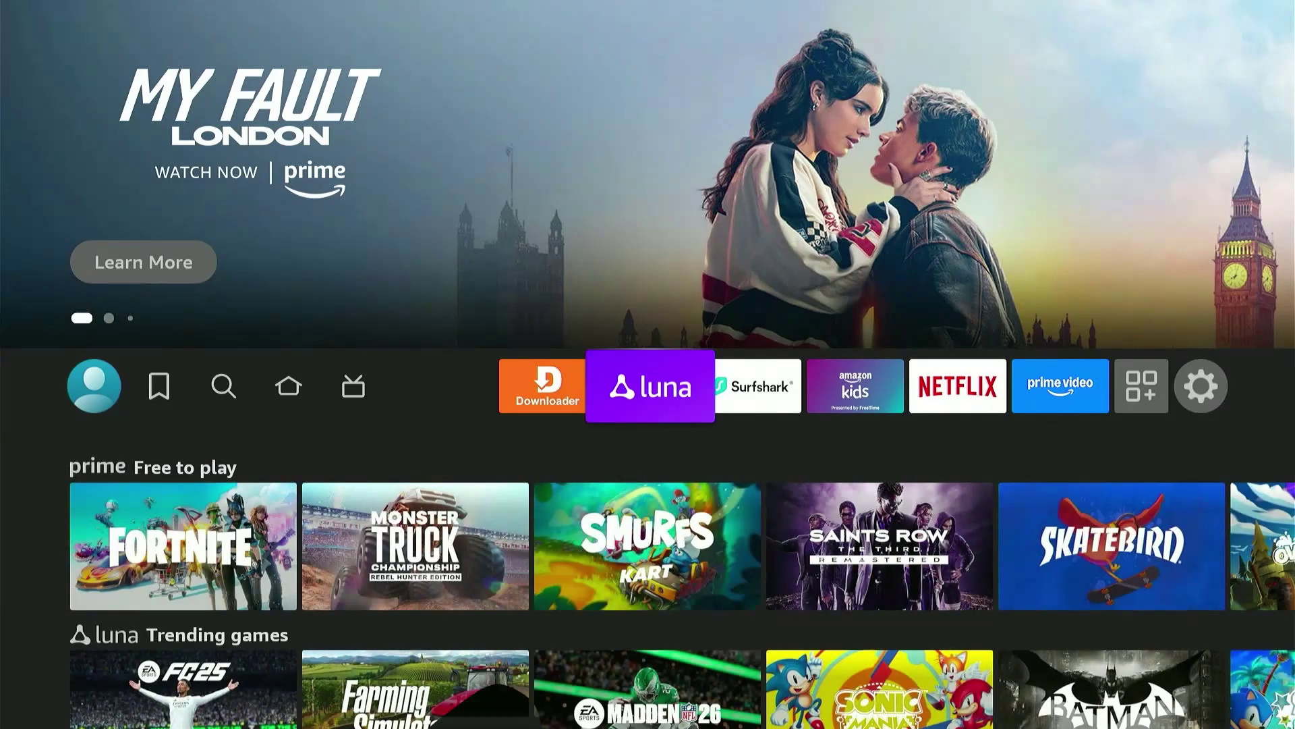
key(Home)
key(Left)
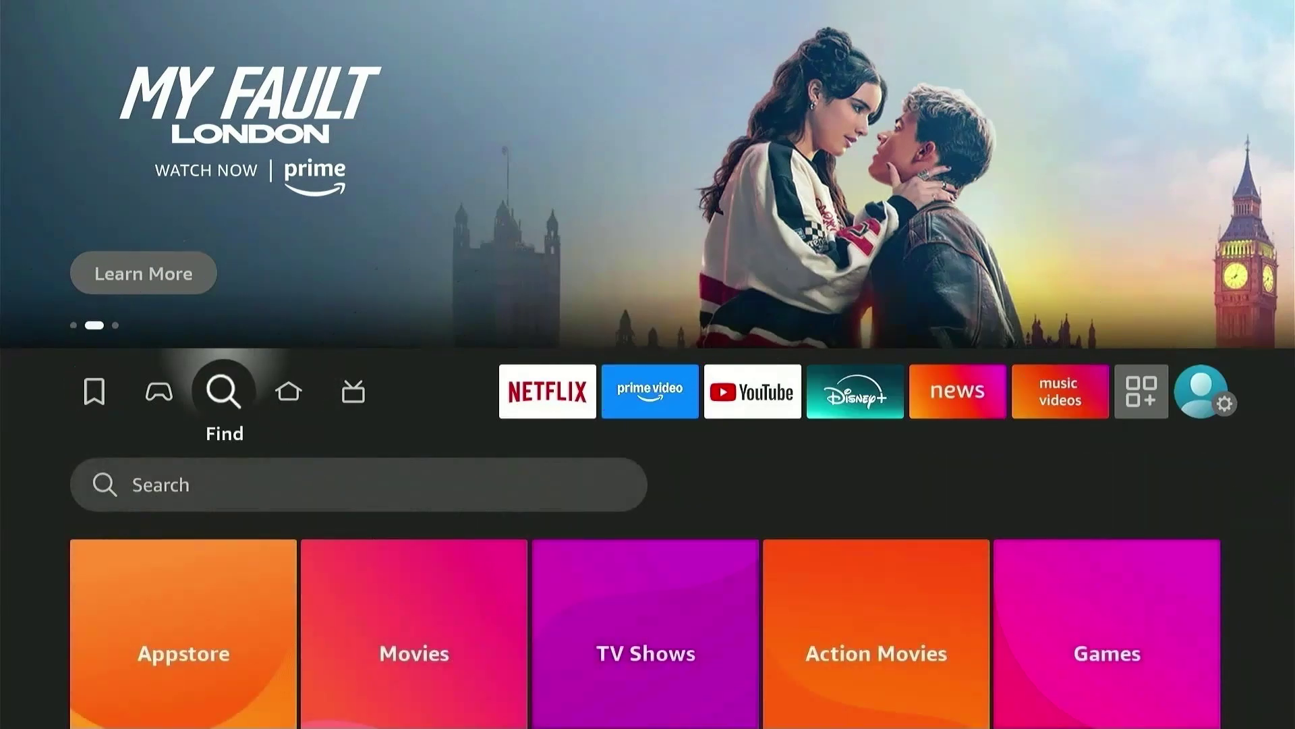
key(Down)
Enter 'D' on the on-screen keyboard and pick the Downloader suggestion
key(Return)
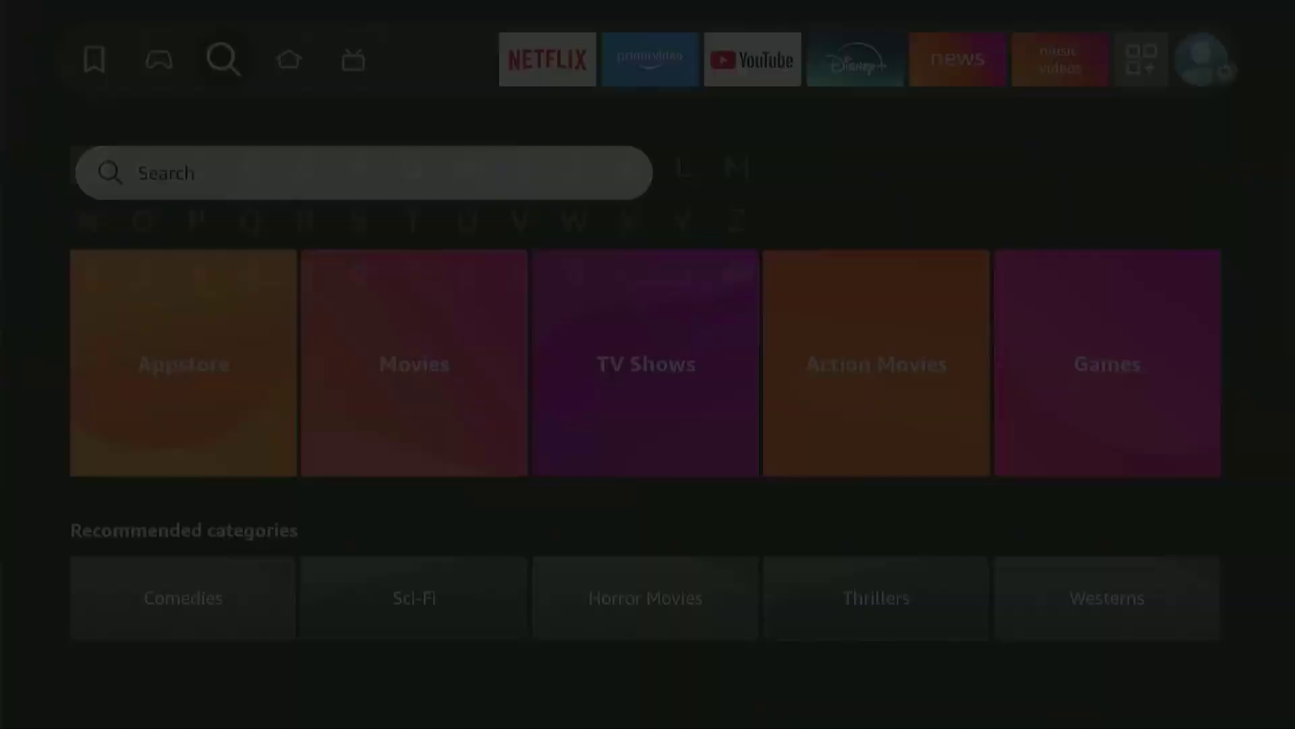
key(Right)
key(Right)
key(Right)
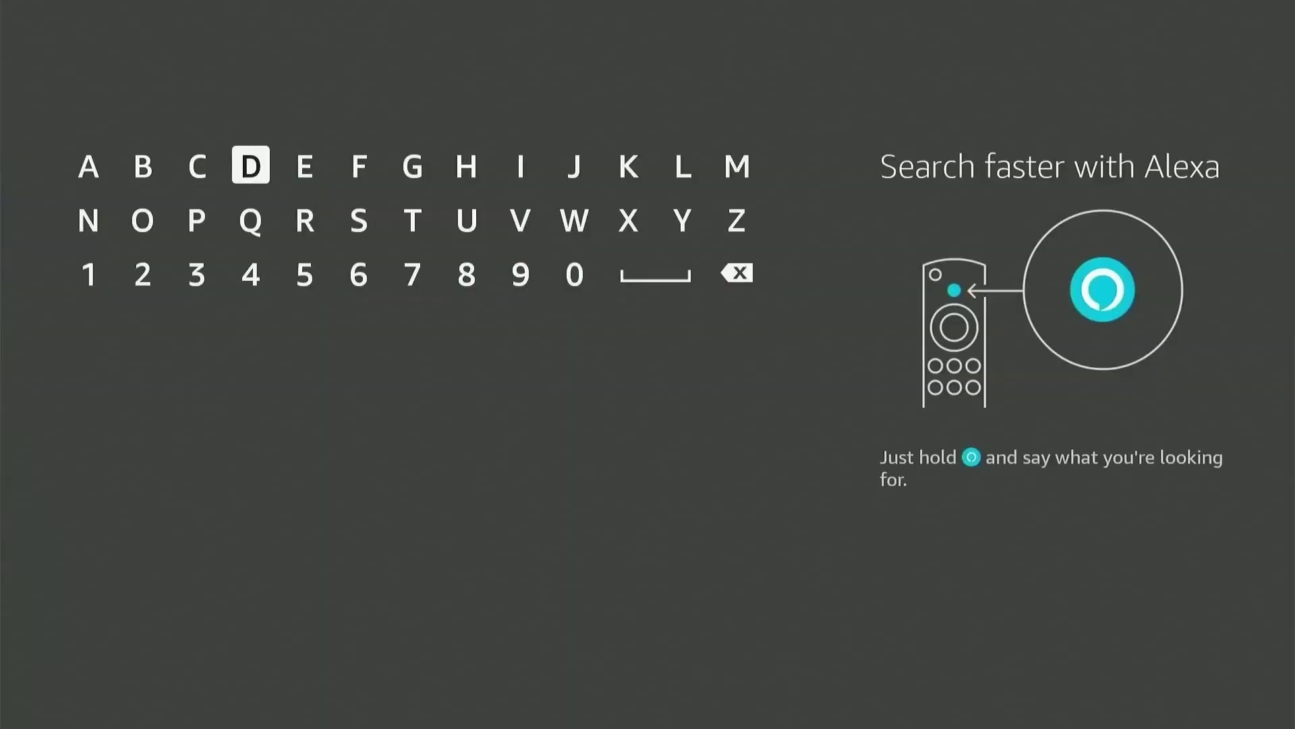
key(Return)
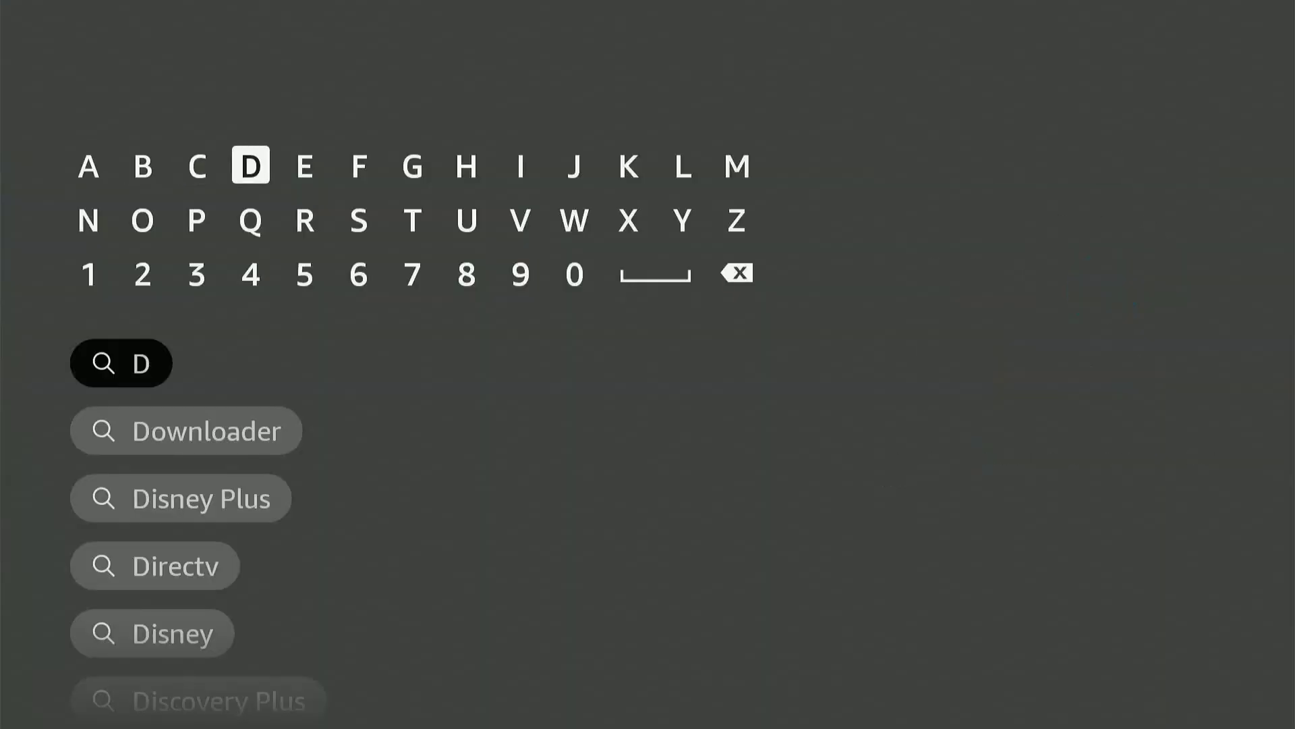
key(Down)
key(Down)
key(Down)
key(Down)
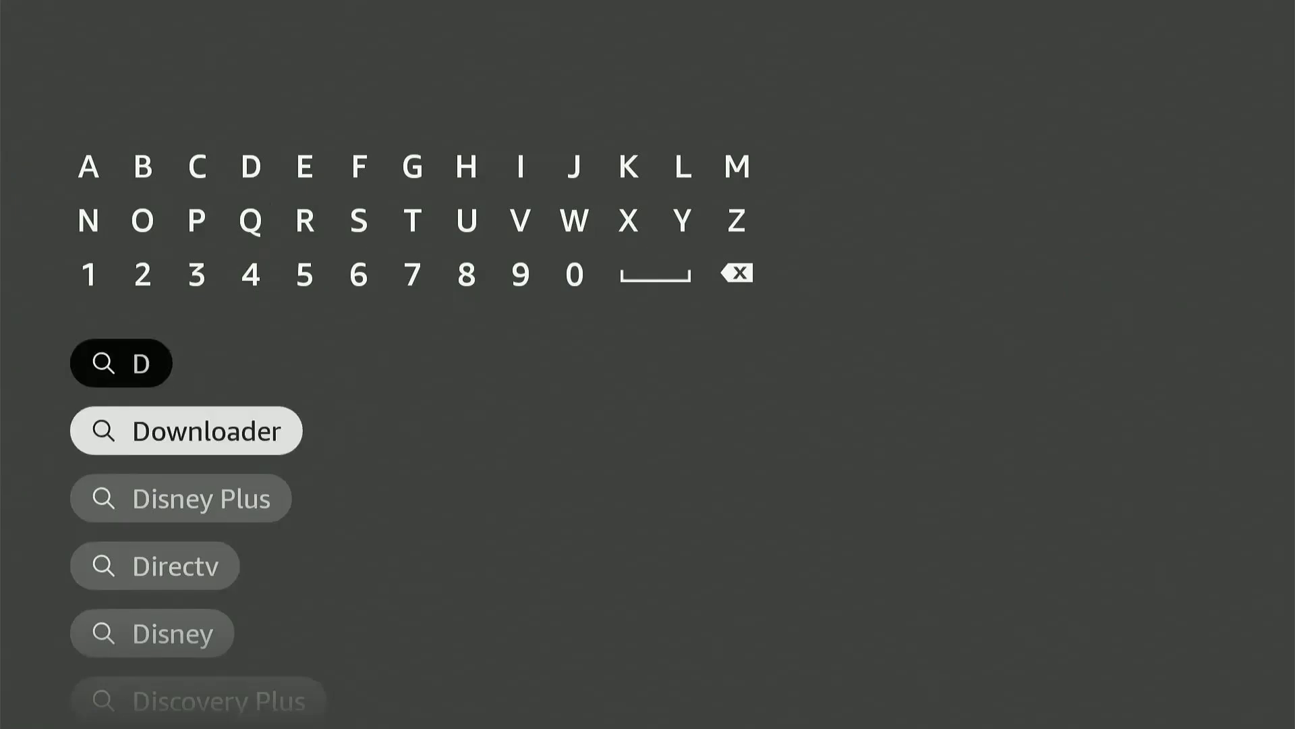
key(Return)
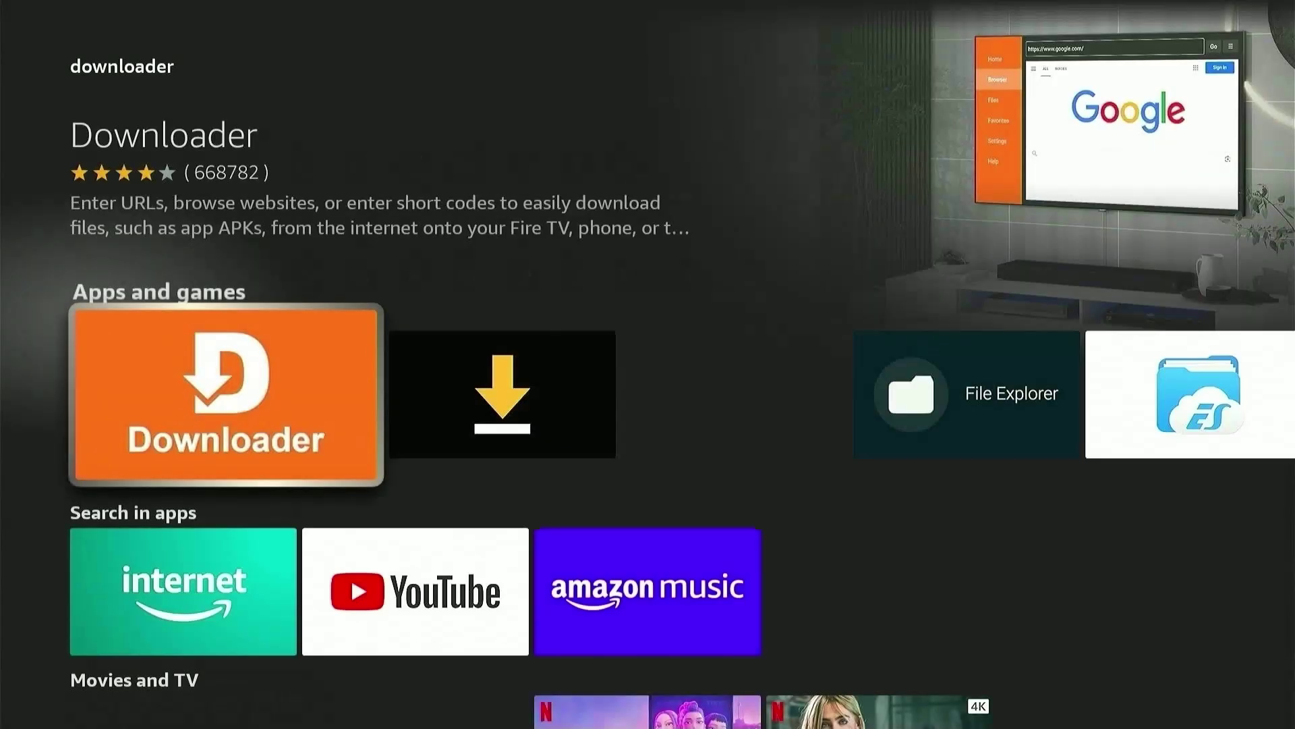
Download Downloader from its store page, then return Home once Open app appears
key(Return)
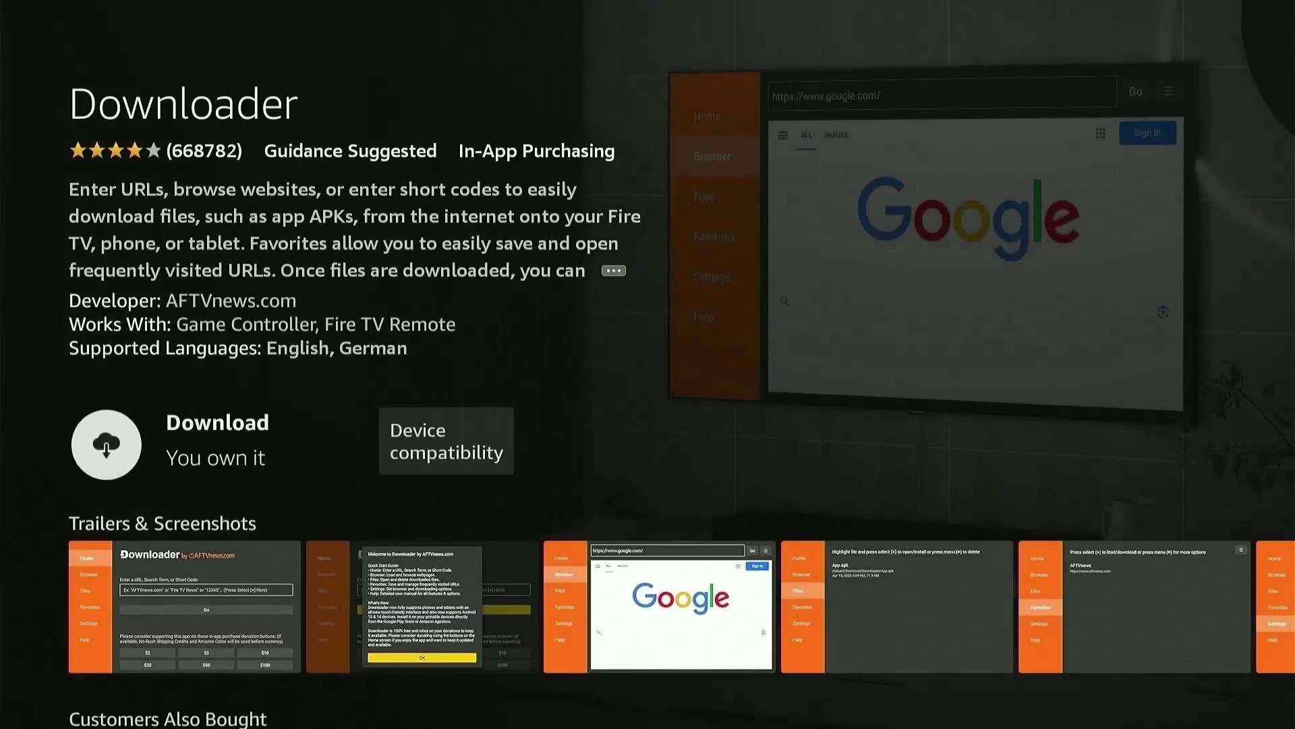
key(Return)
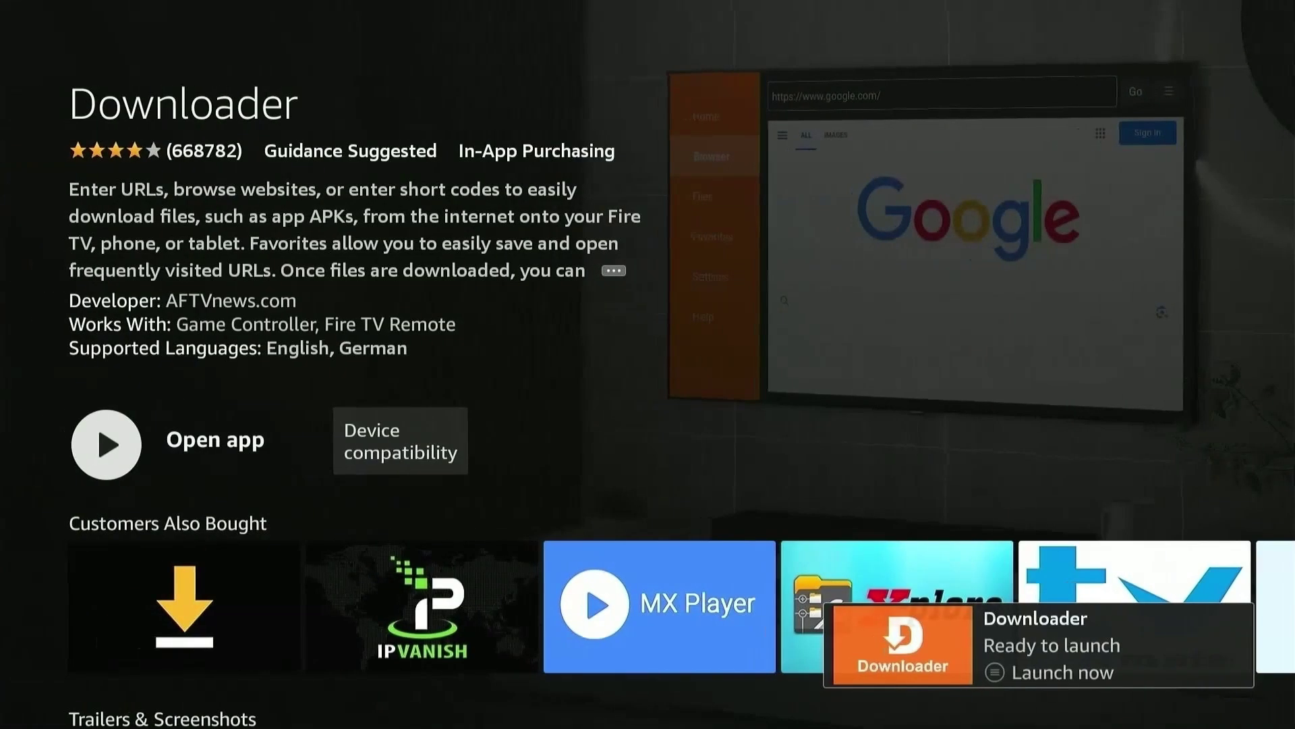
key(Home)
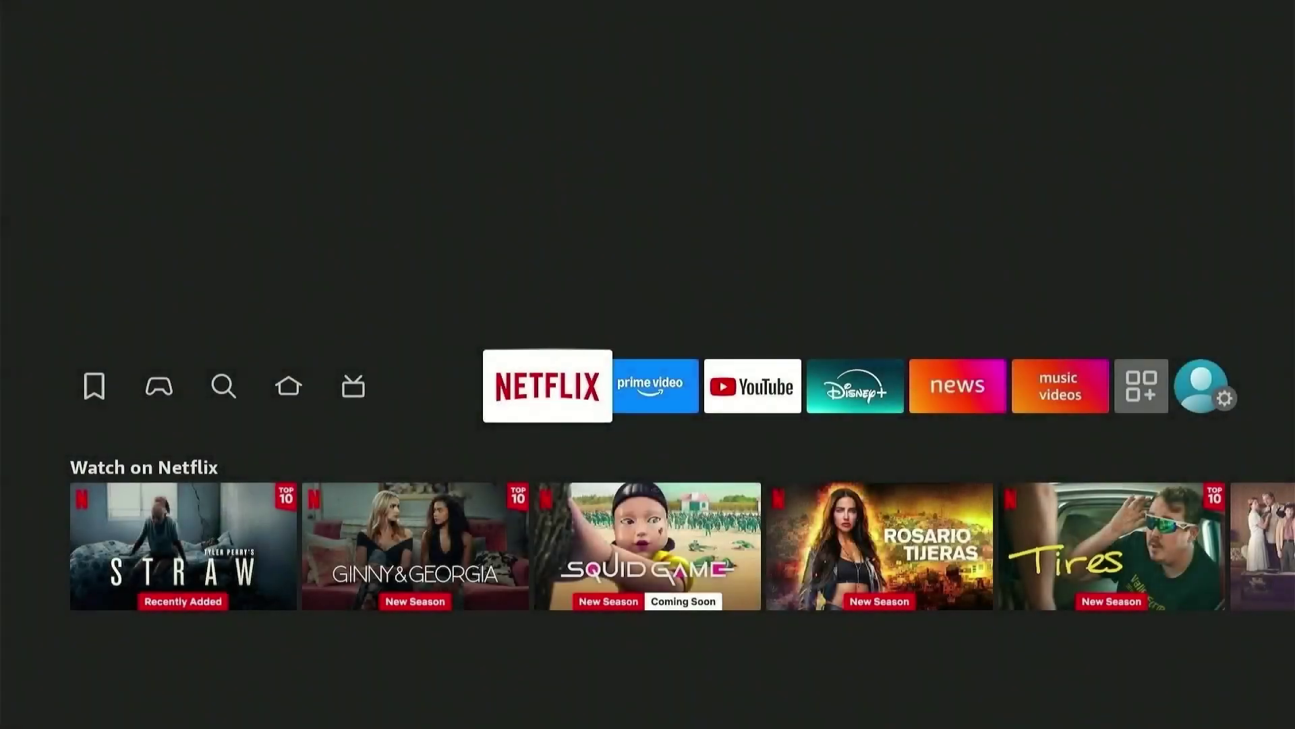
Unlock developer mode by repeatedly selecting Fire TV Stick 4K Max in My Fire TV > About
key(Right)
key(Right)
key(Right)
key(Right)
key(Right)
key(Right)
key(Right)
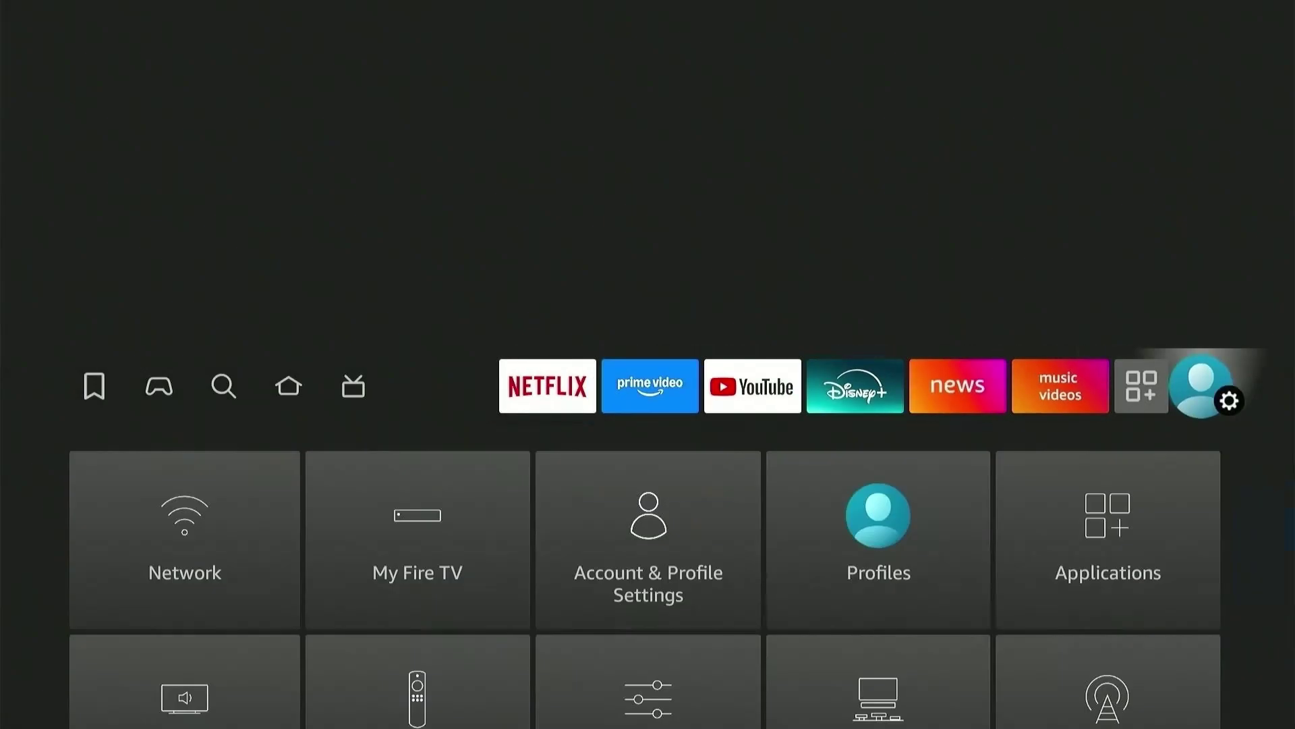
key(Down)
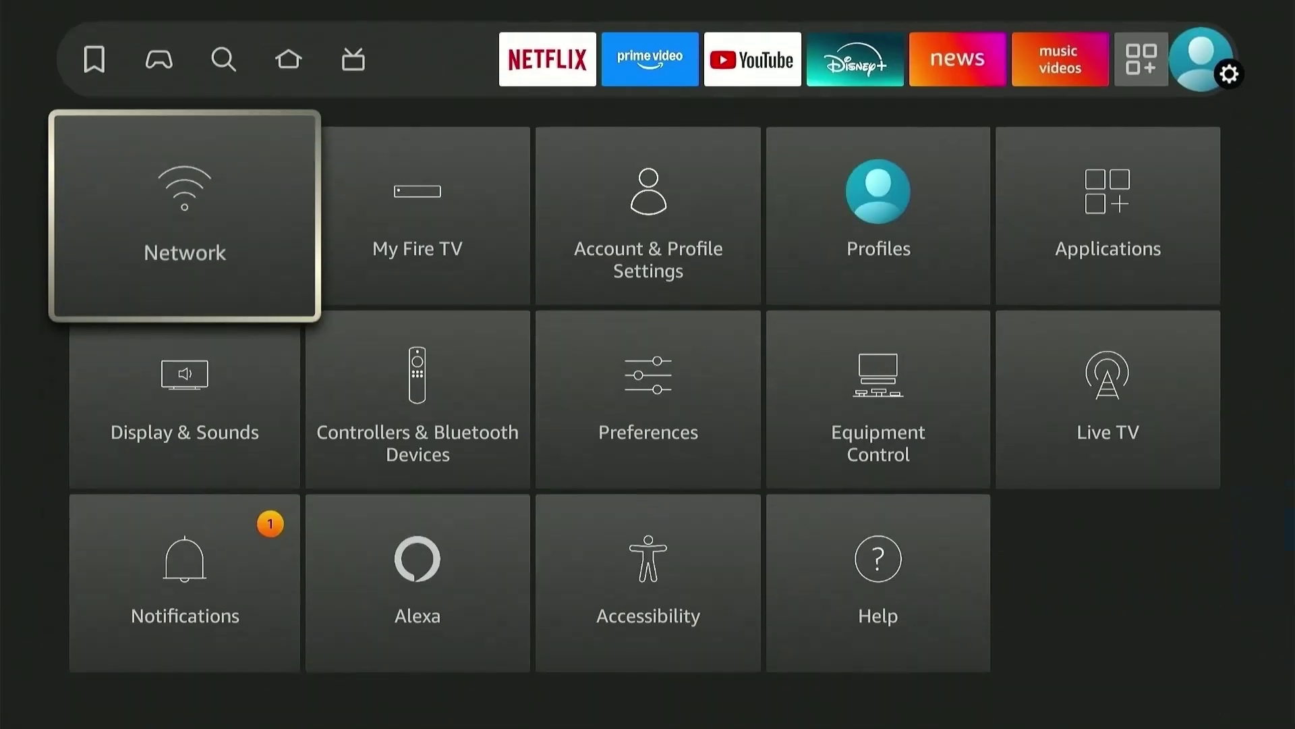
key(Right)
key(Return)
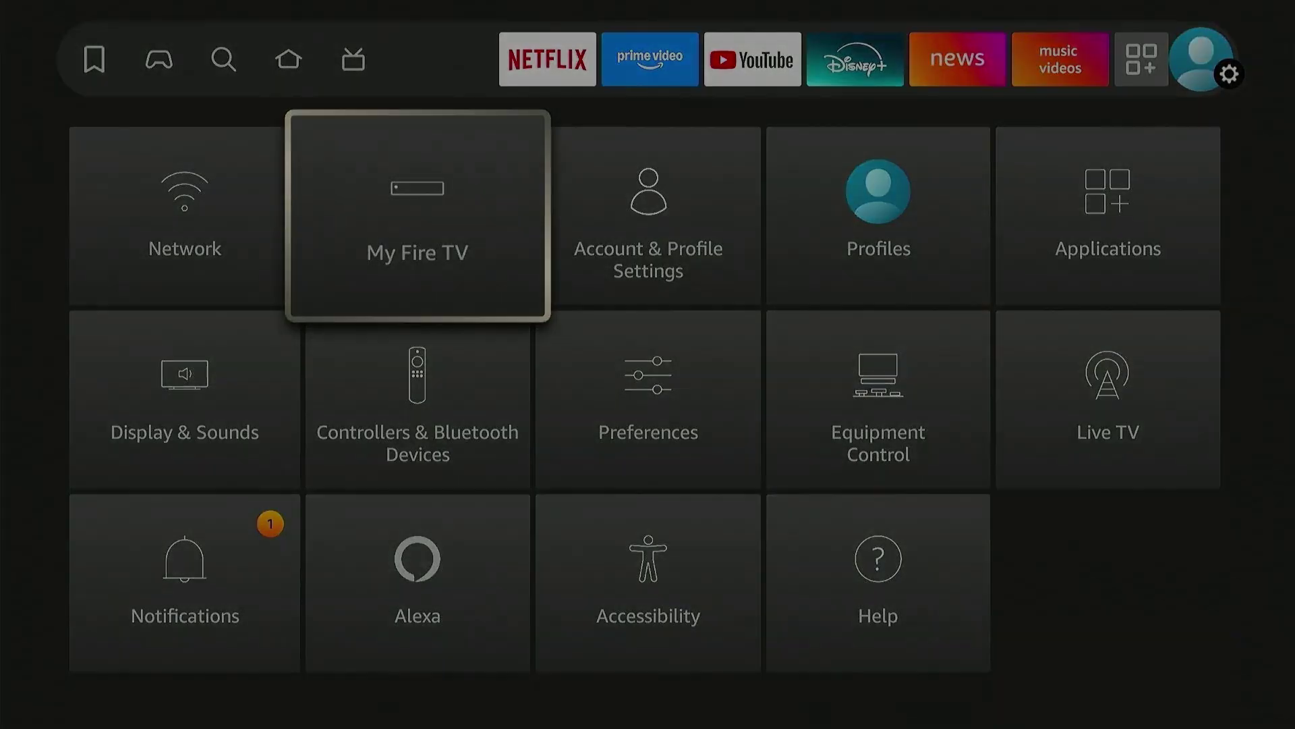
key(Return)
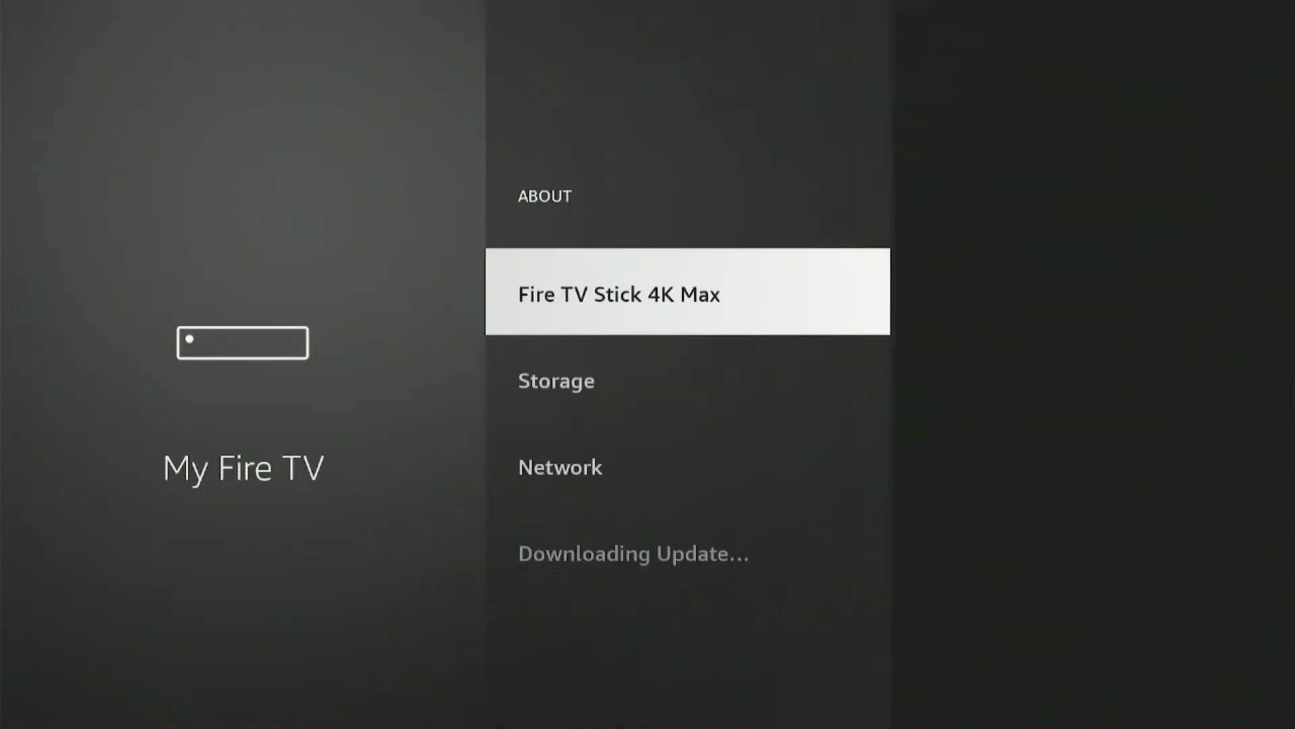
key(Return)
key(Return)
key(Return)
key(Return)
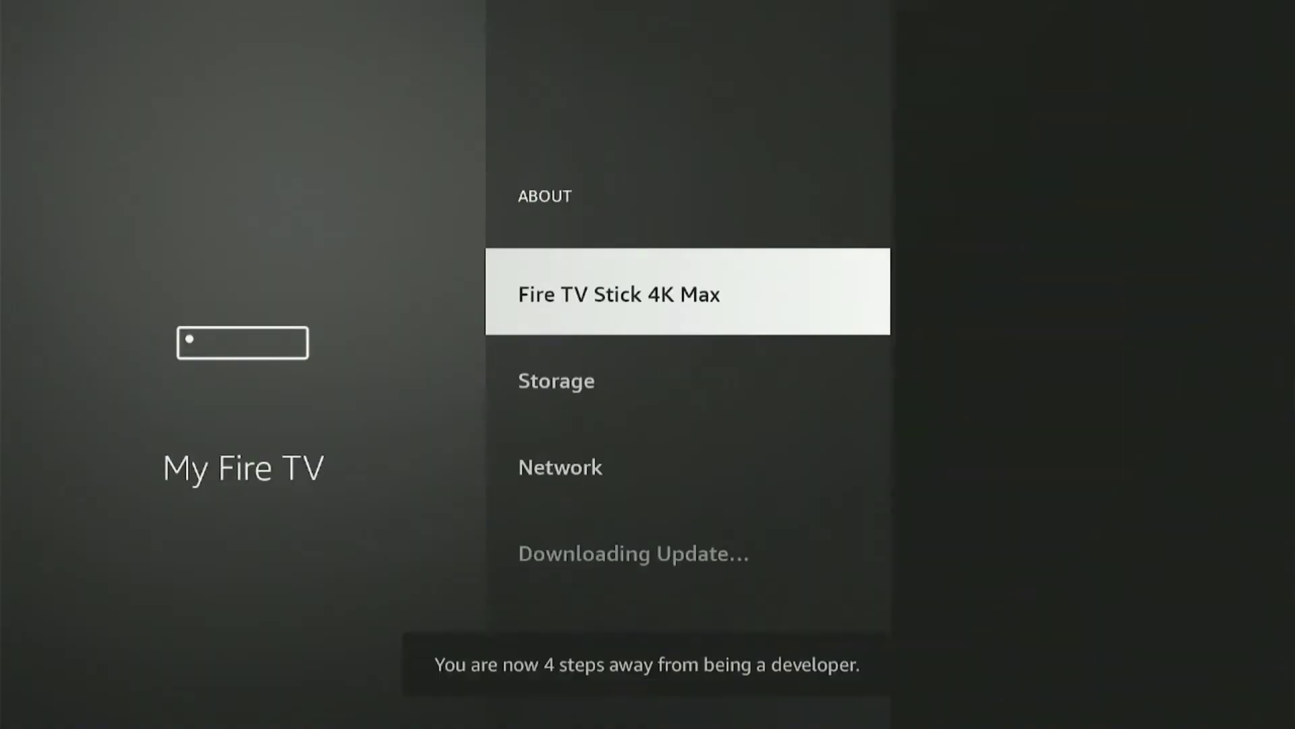
key(Return)
key(Return)
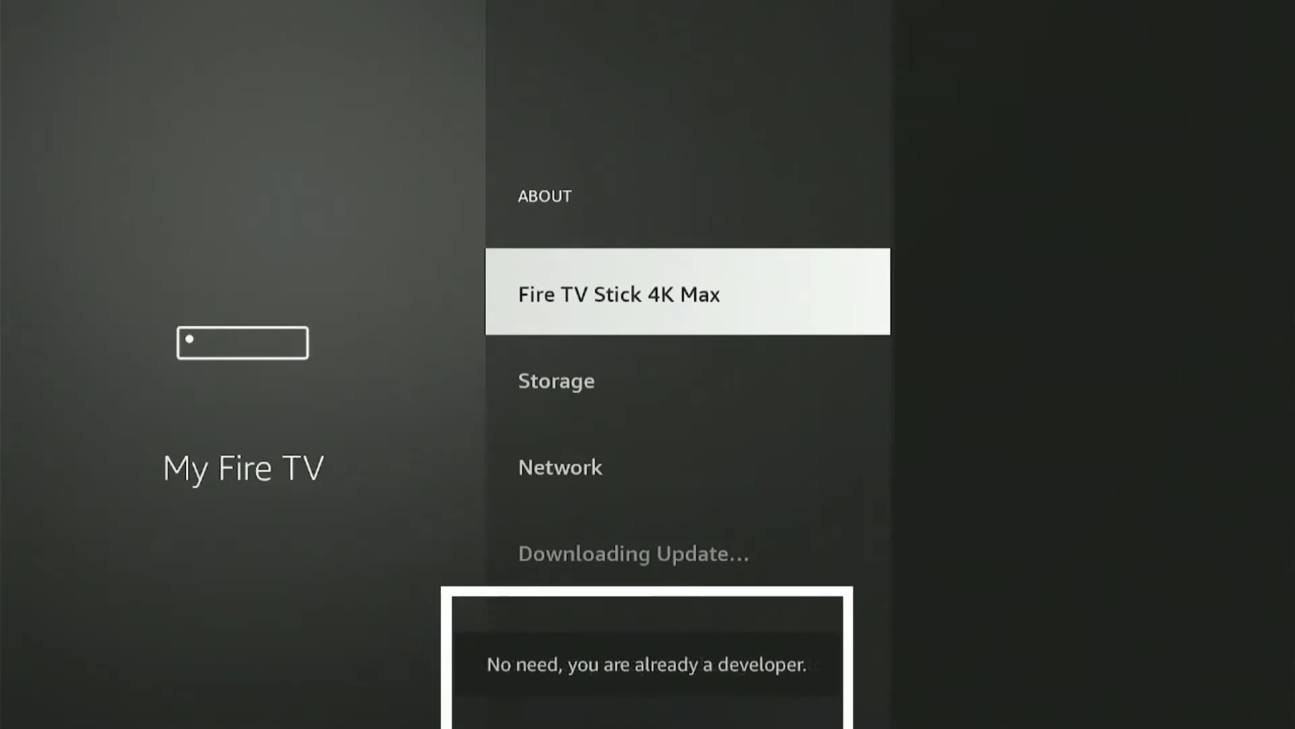
Turn on Install unknown apps for Downloader in Developer options
key(Escape)
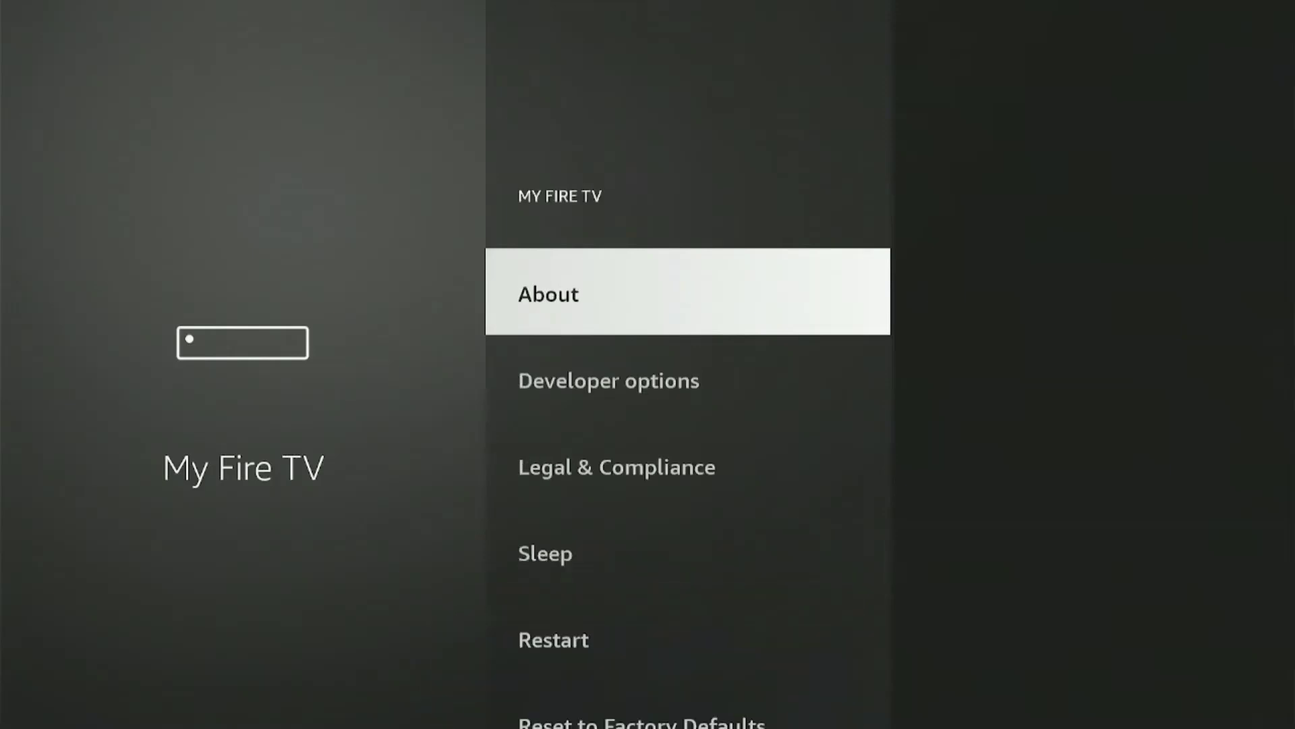
key(Down)
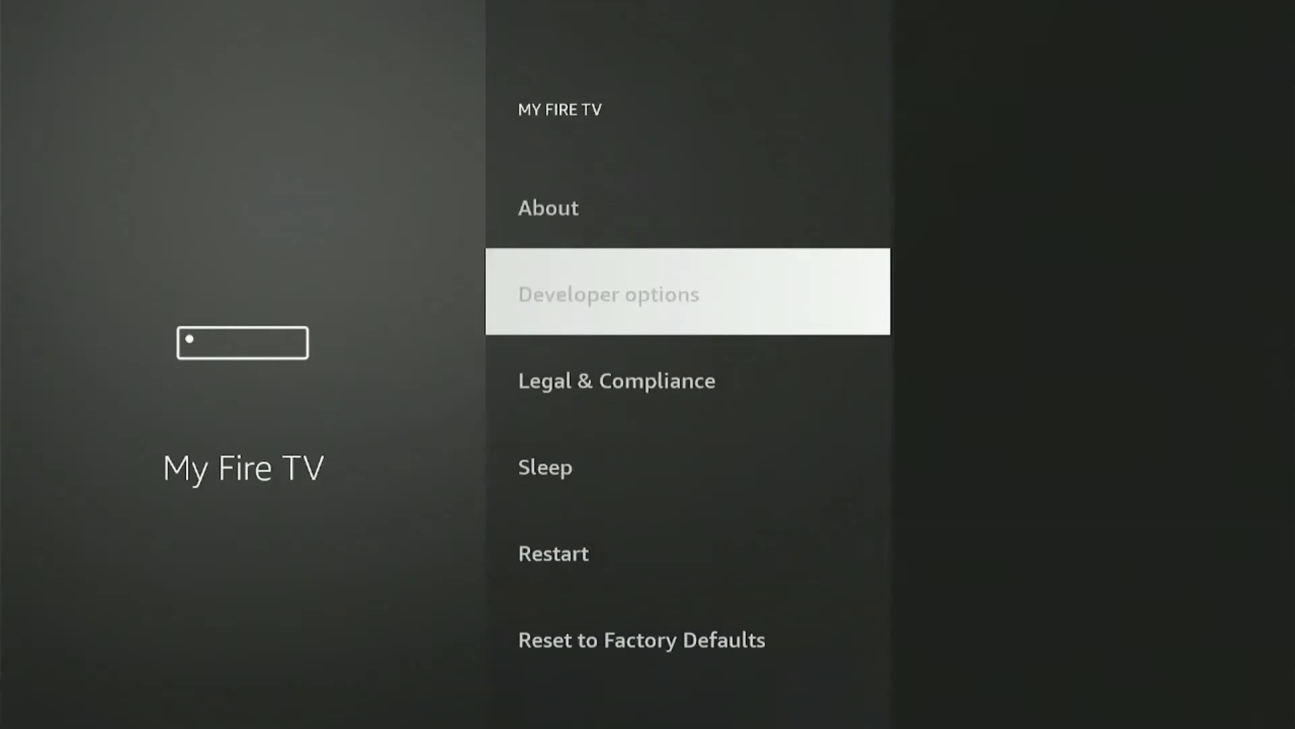
key(Return)
key(Down)
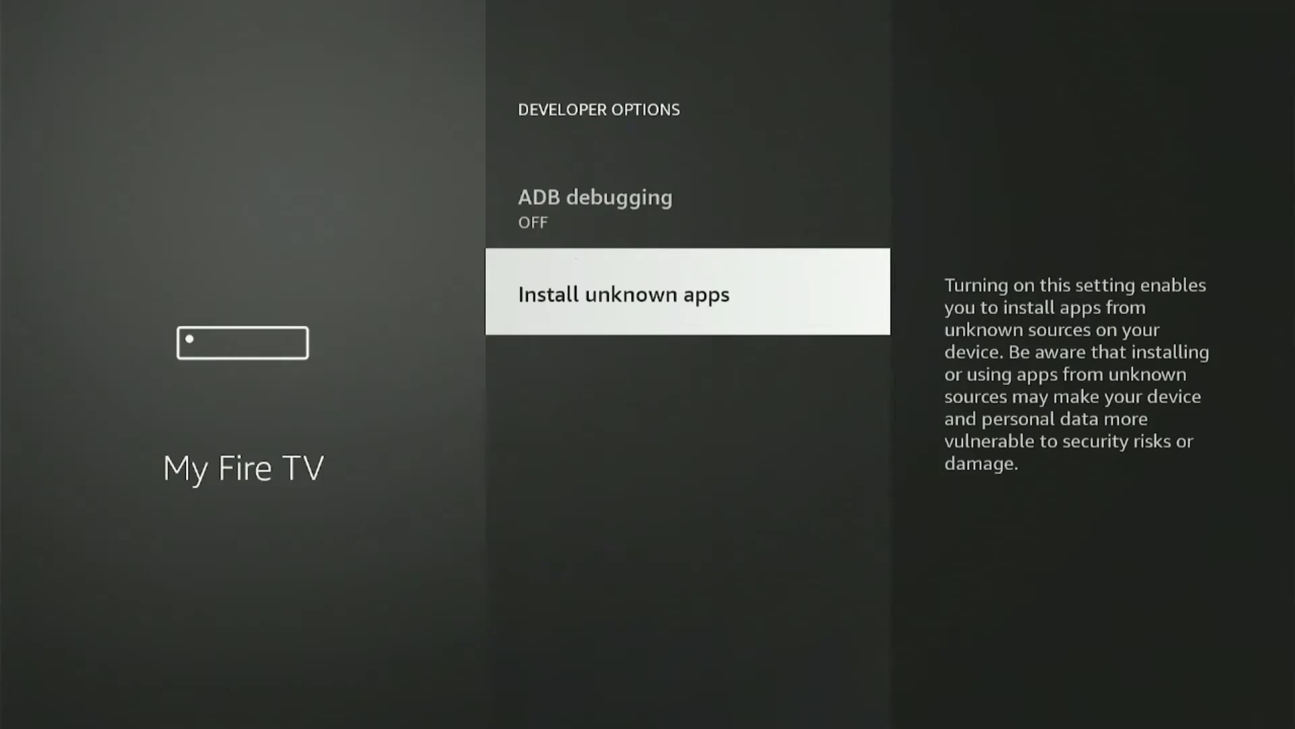
key(Return)
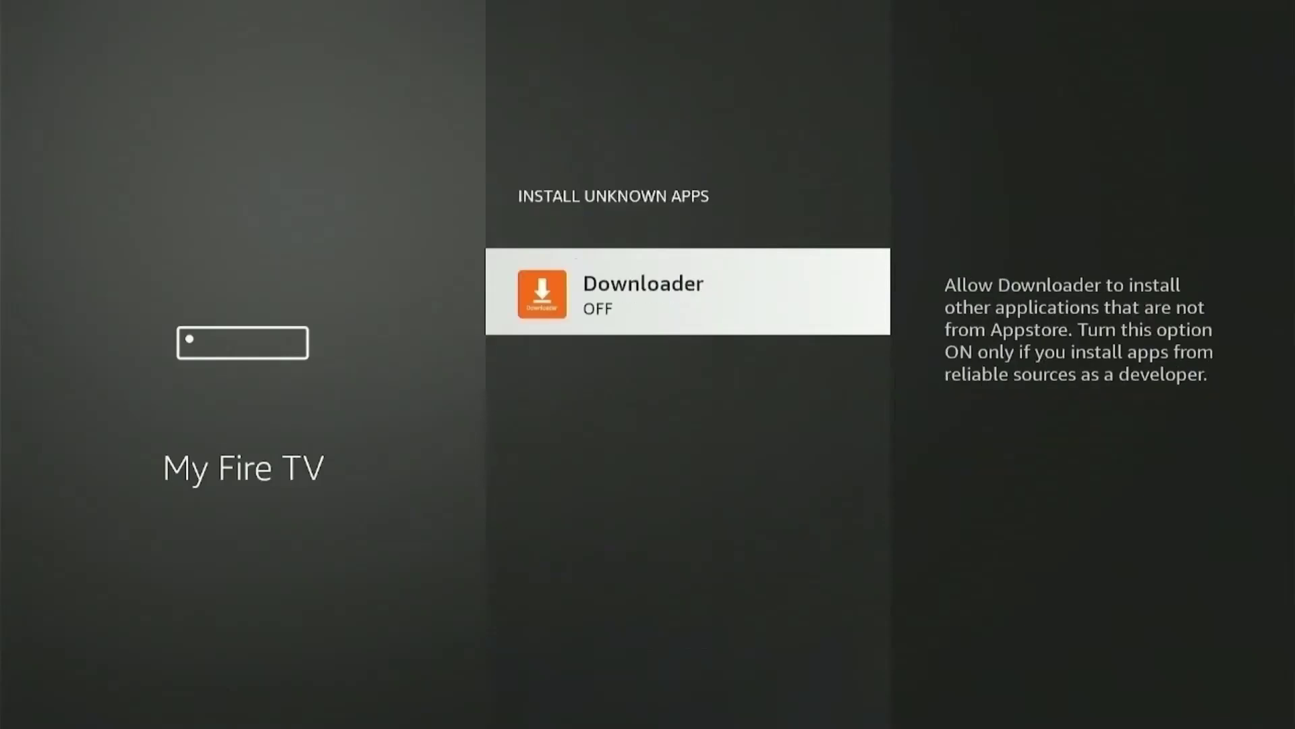
key(Return)
Launch Downloader from Home and allow it access to device files
key(Home)
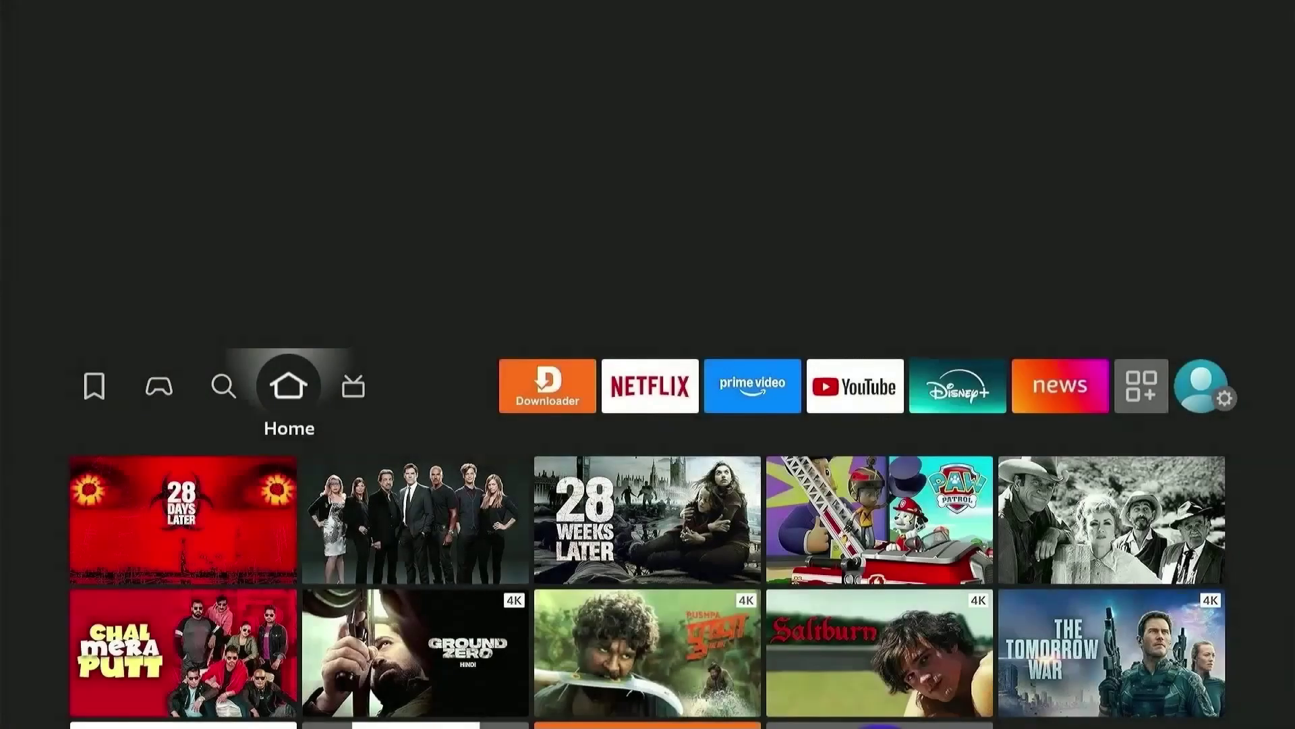
key(Right)
key(Right)
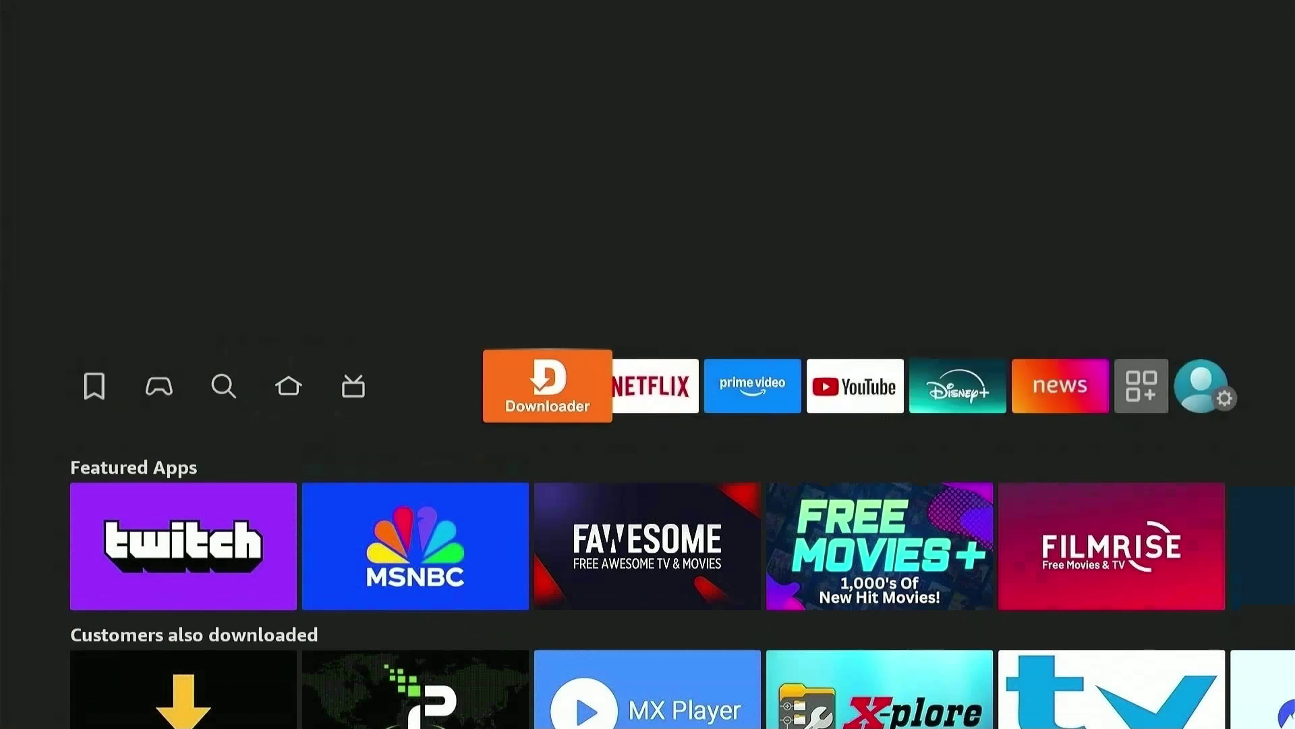
key(Return)
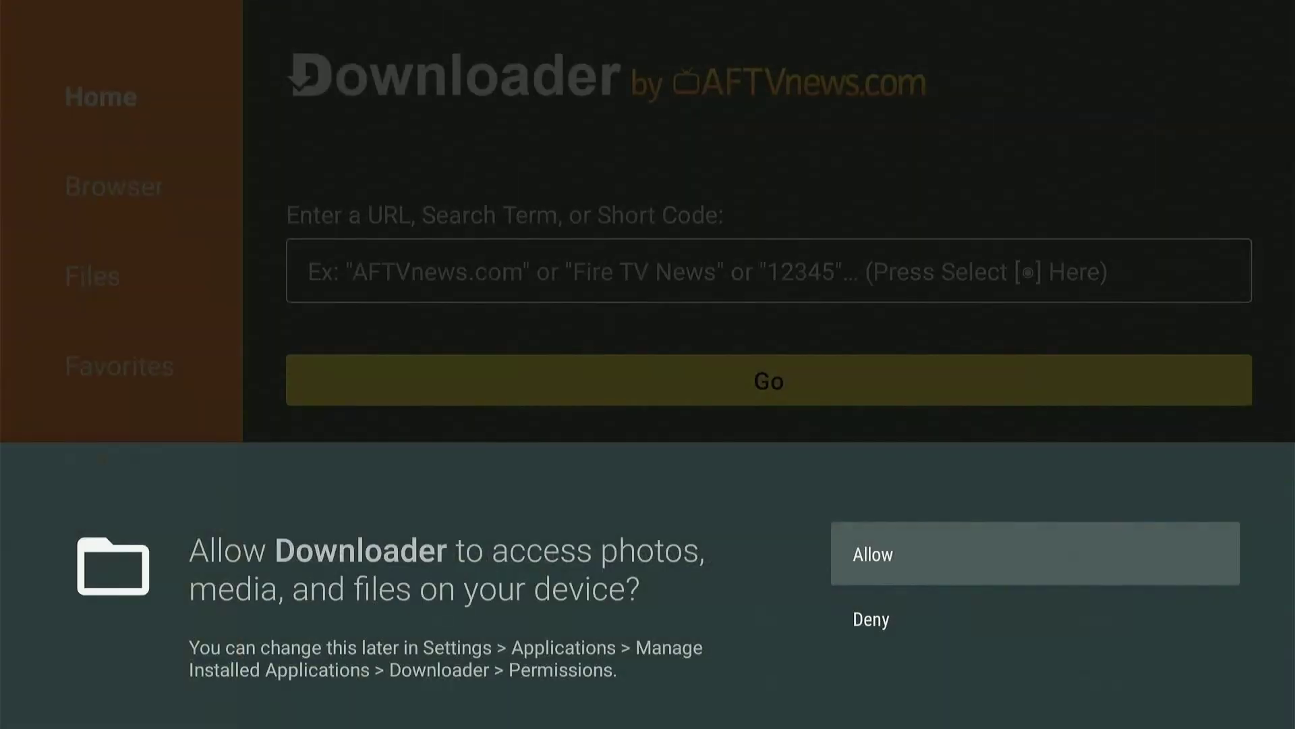
key(Return)
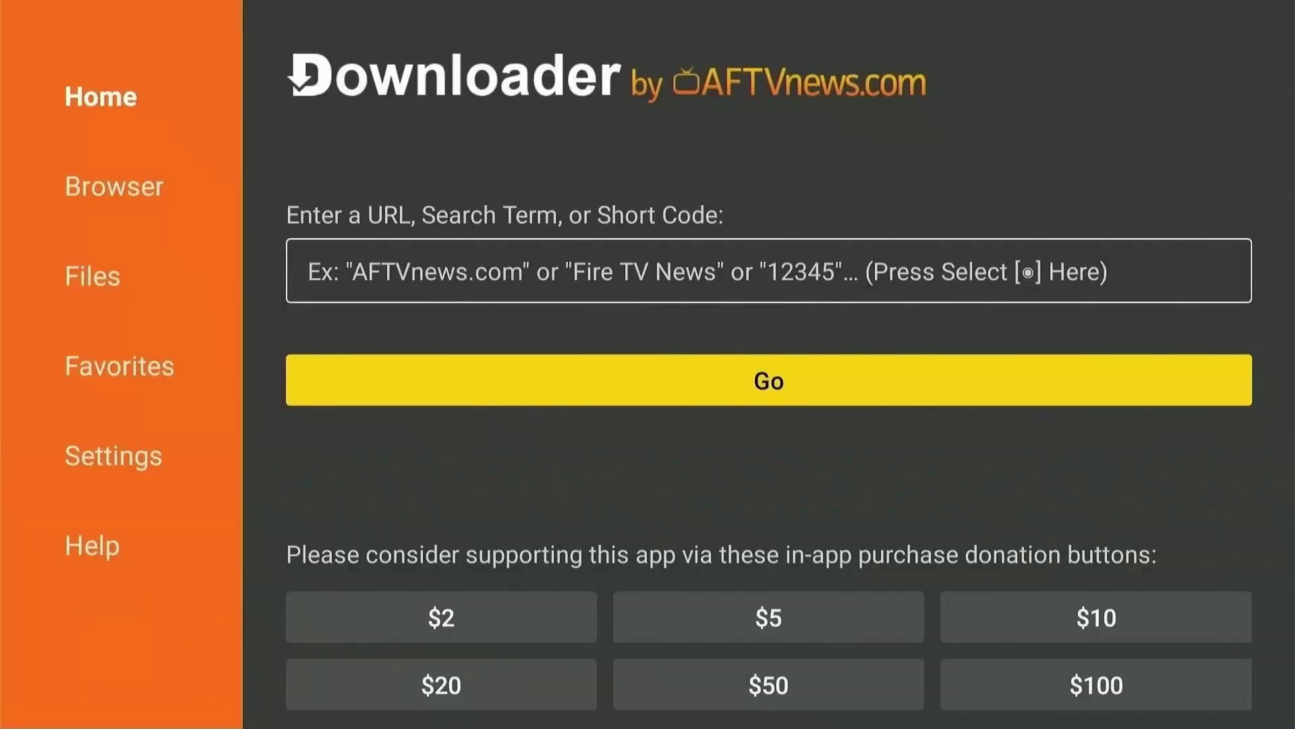
Enter short code 5546232 in the address field and load it
key(Up)
key(Return)
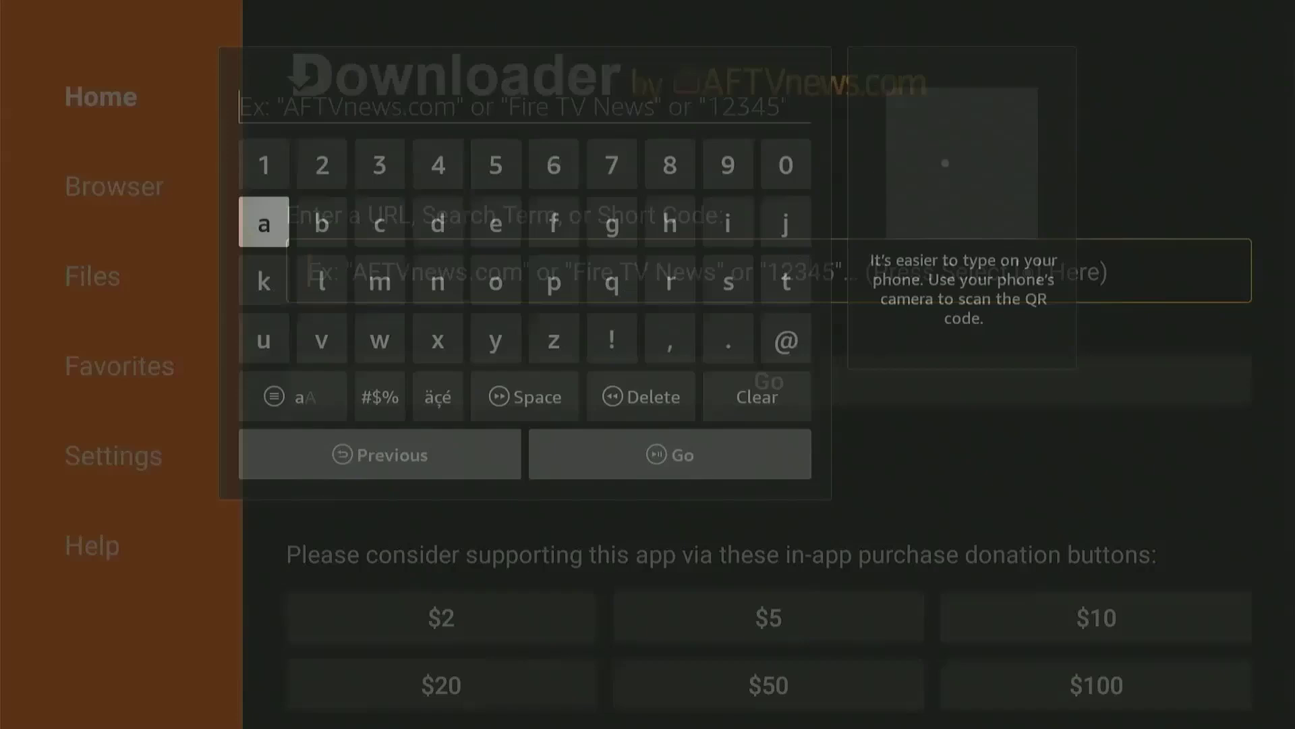
key(Right)
text(5)
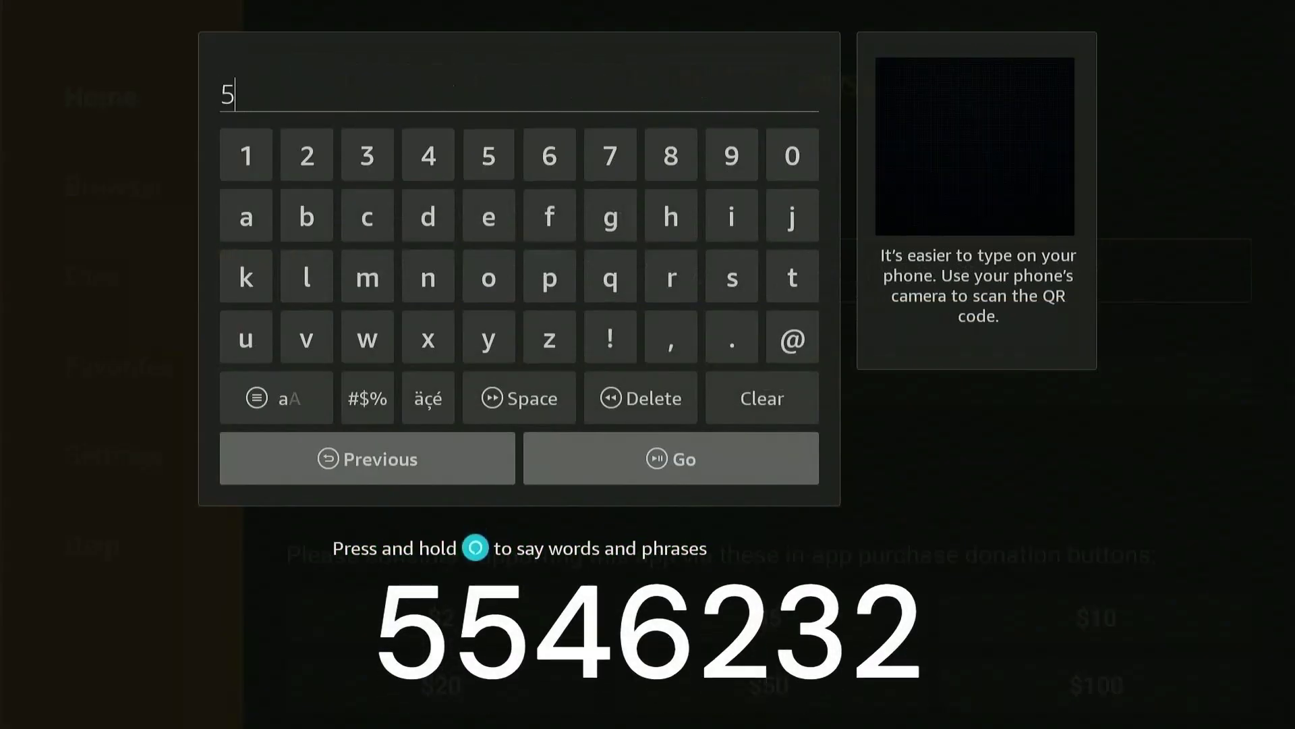
text(546232)
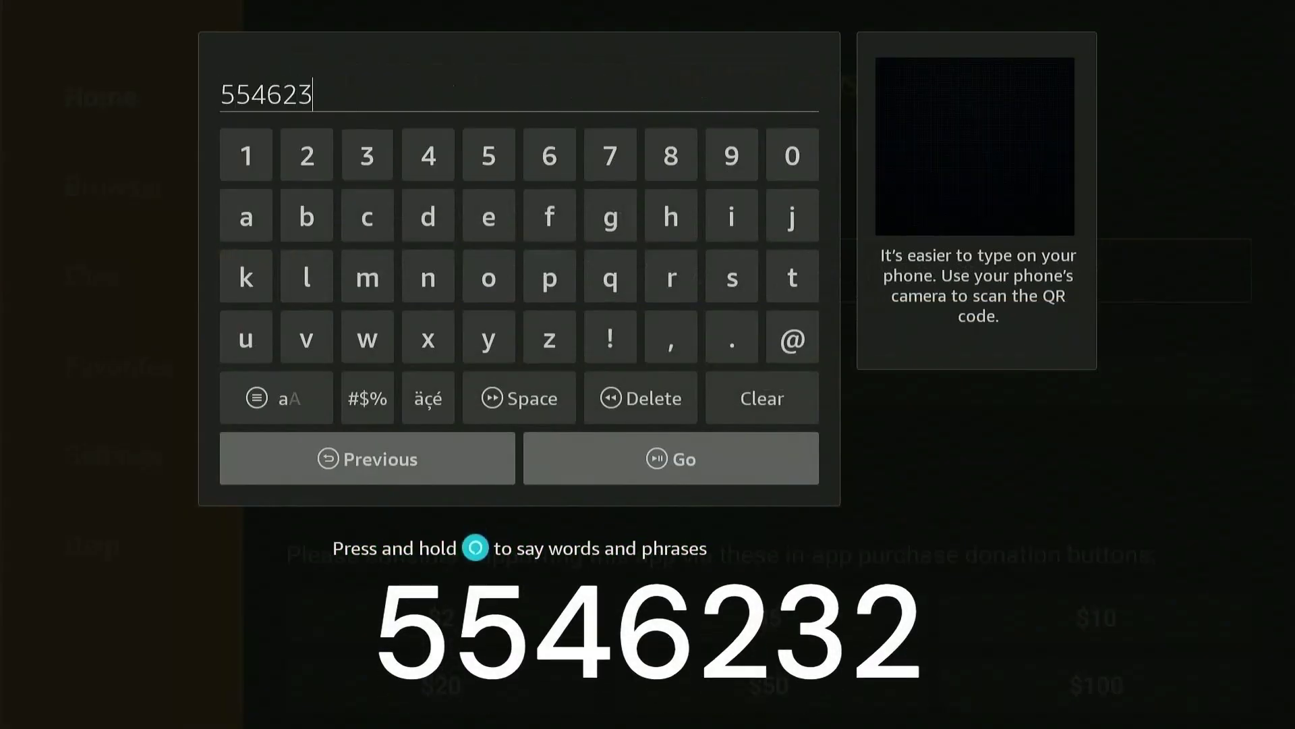
key(Down)
key(Down)
key(Down)
key(Down)
key(Down)
key(Right)
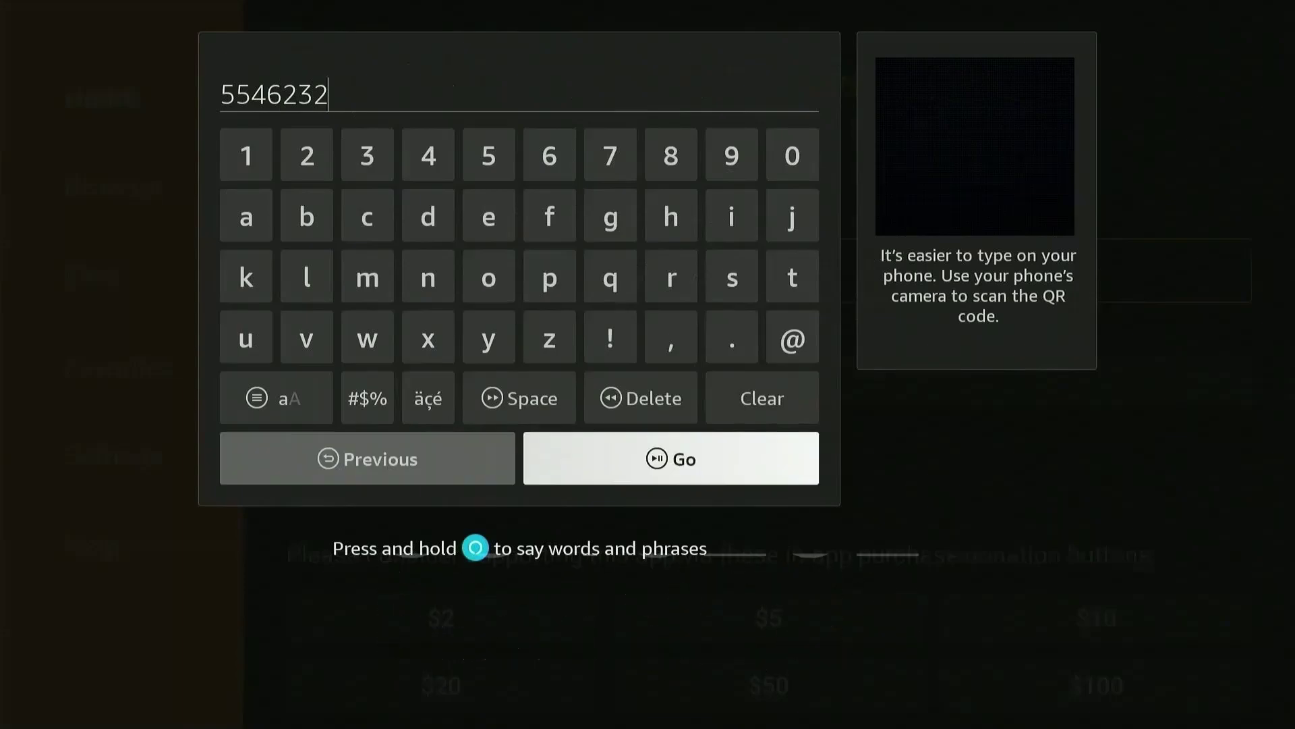
key(Return)
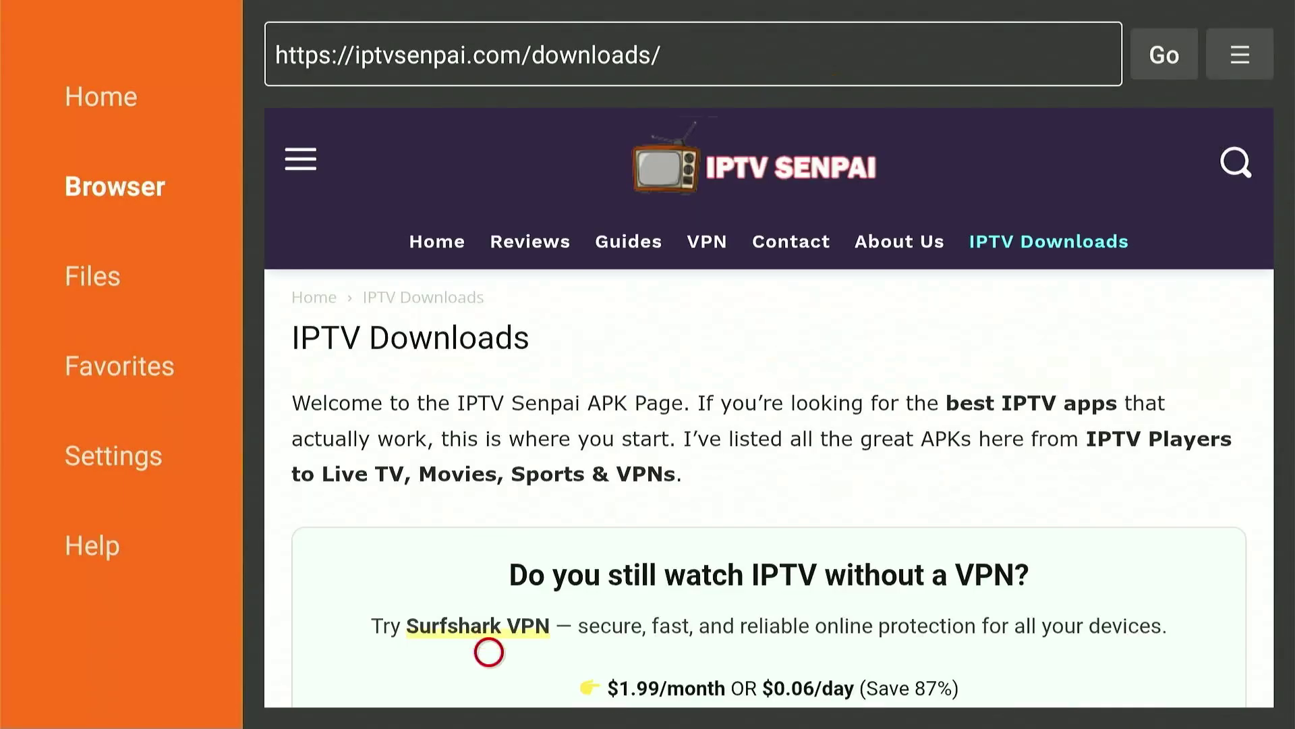
Scroll to the IPTV Players list and download the 70.7 MB IM Player (v3.7.1) APK
scroll(489, 680, down, 10)
scroll(489, 680, down, 3)
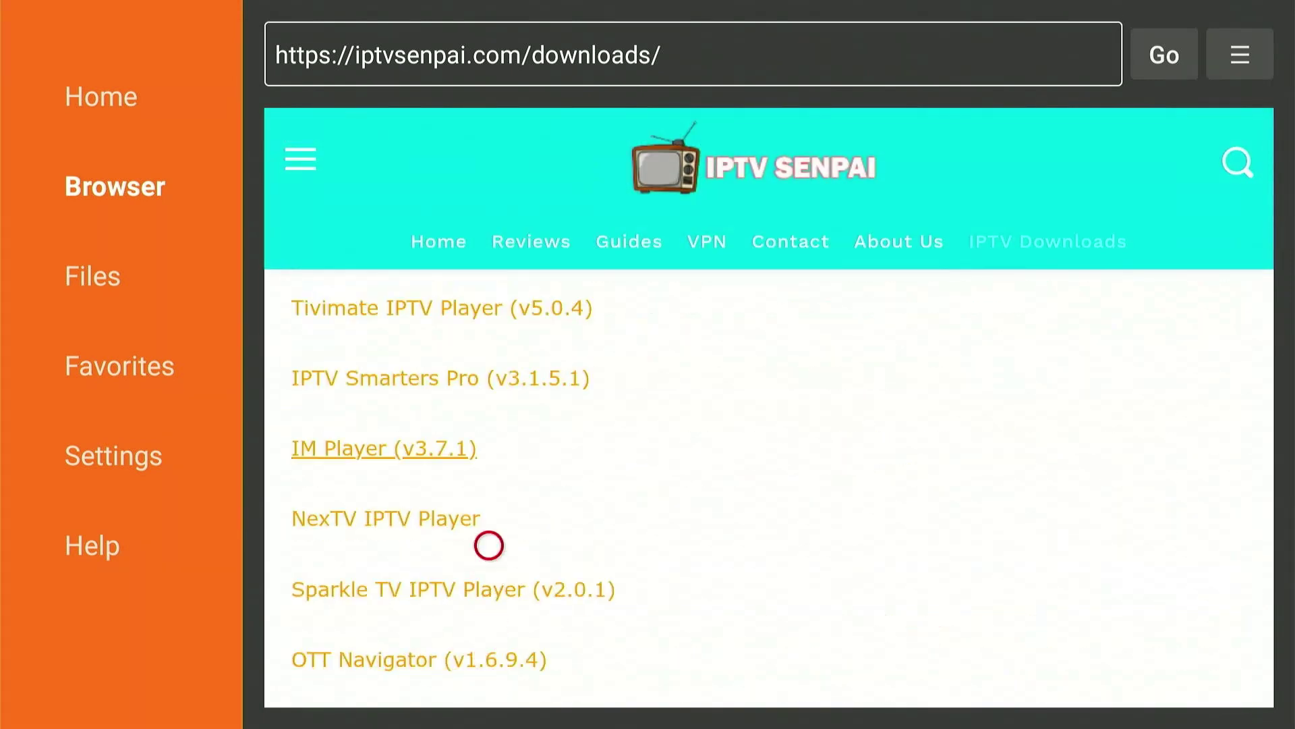
click(424, 430)
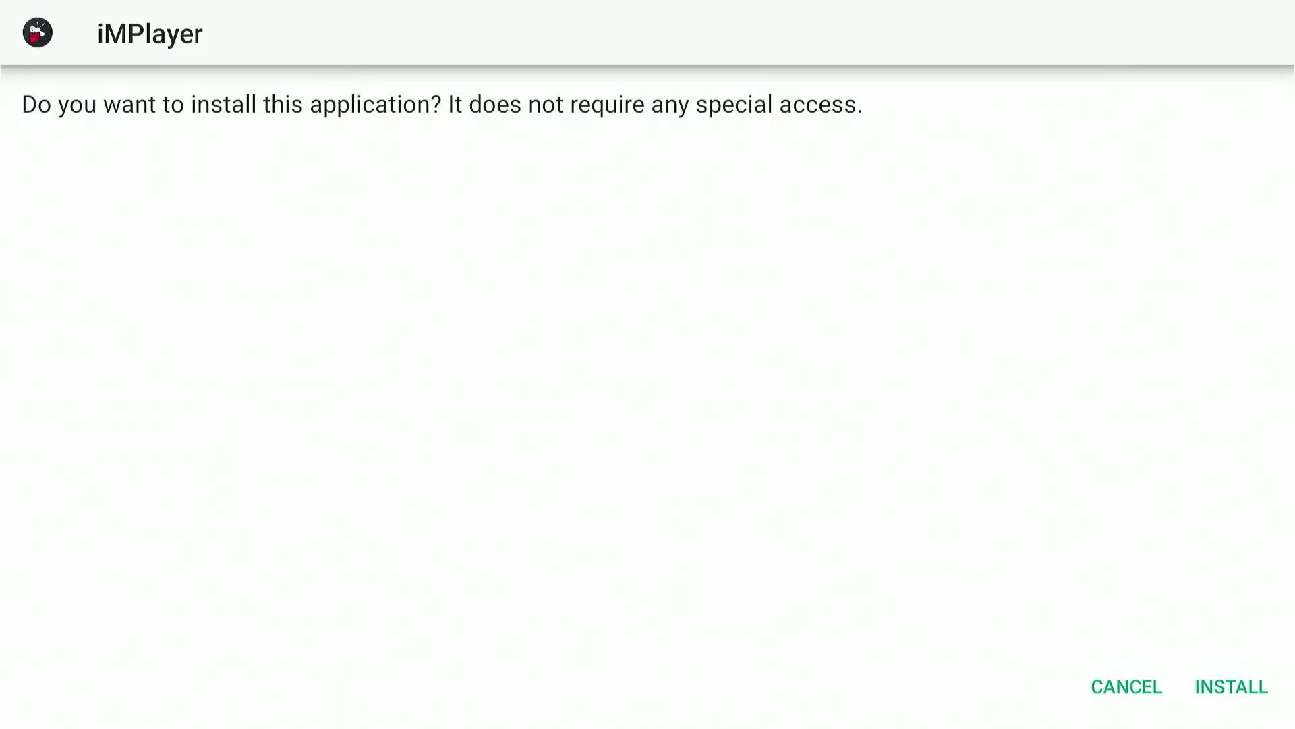
Install iMPlayer from the prompt and close the installer with Done
key(Down)
key(Right)
key(Return)
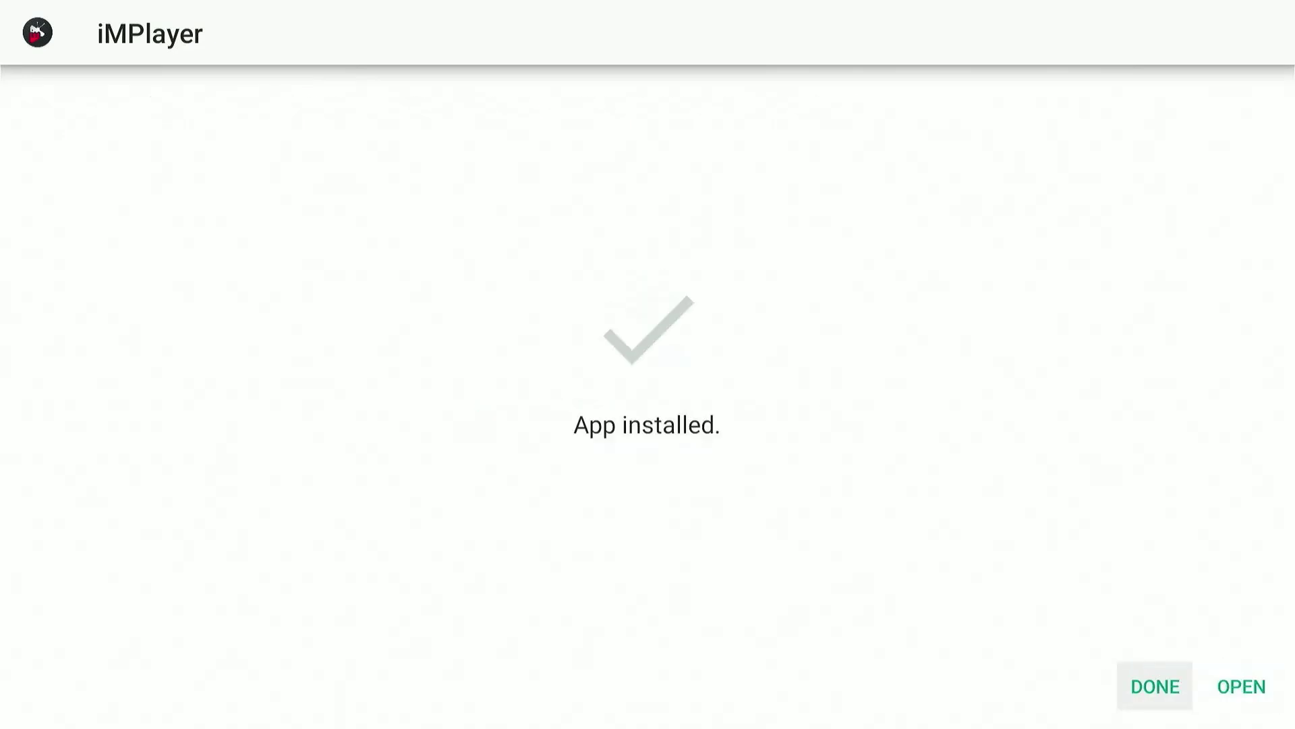
key(Return)
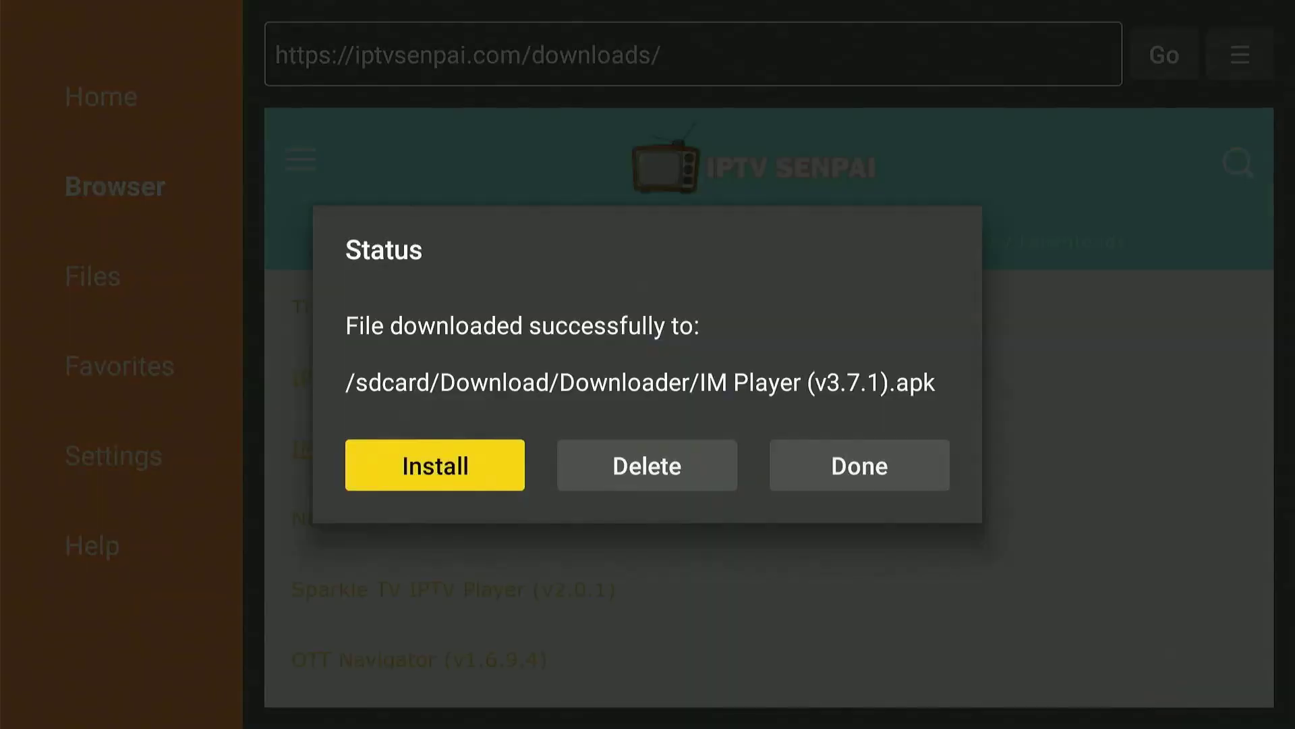
Delete the downloaded IM Player (v3.7.1).apk file and confirm the deletion
key(Right)
key(Return)
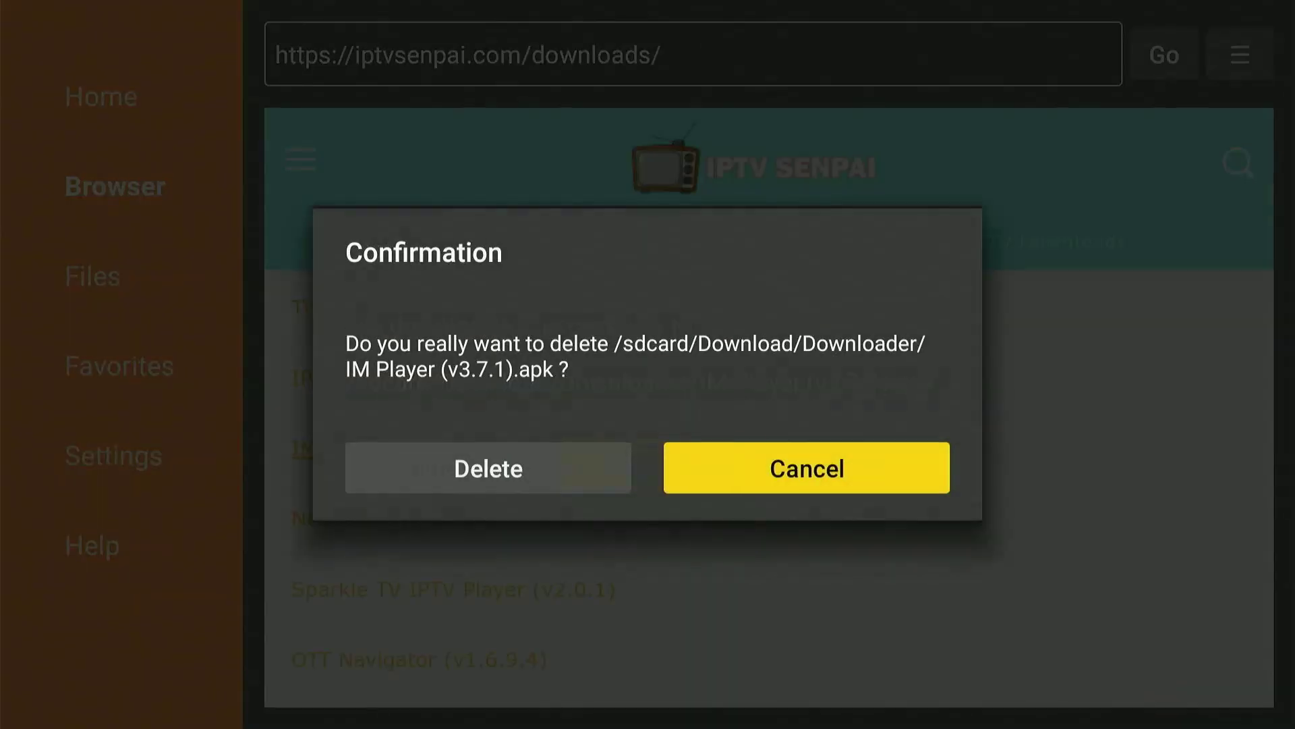
key(Left)
key(Return)
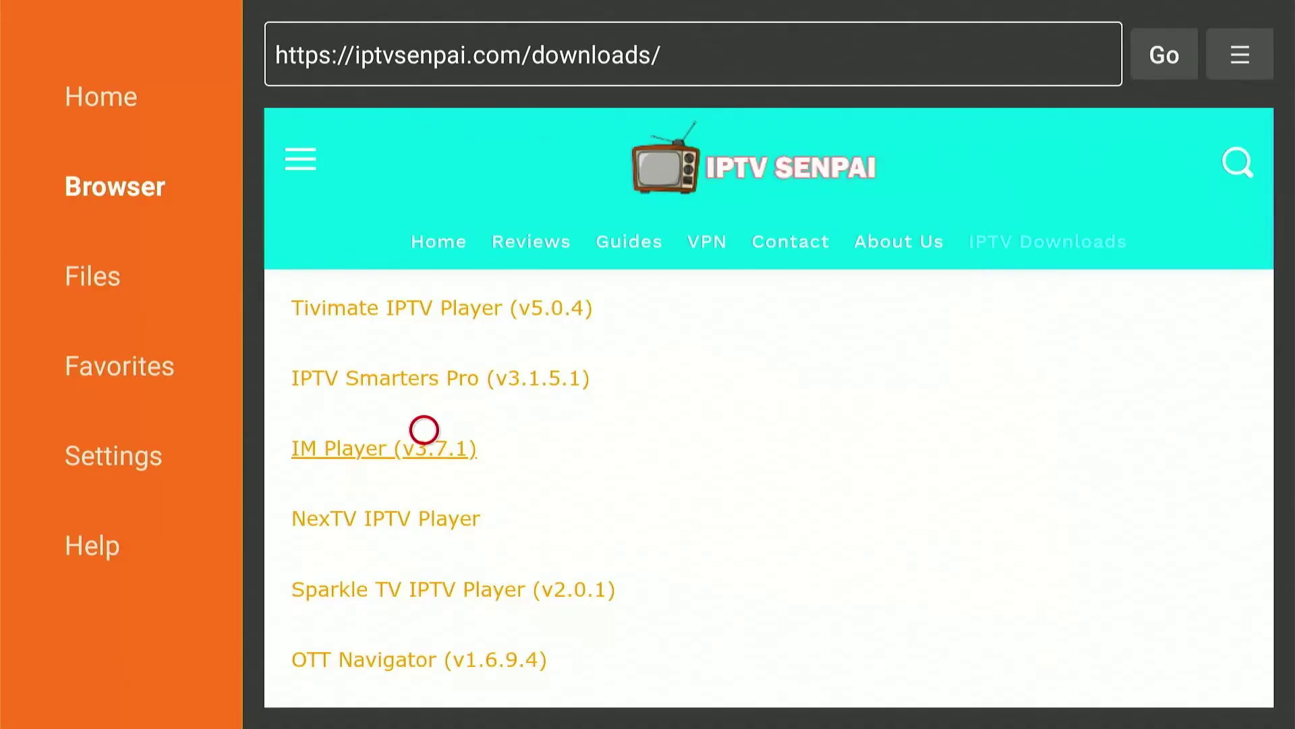
From Home, open Your Apps & Channels and move down to the new iMPlayer icon
key(Home)
key(Right)
key(Right)
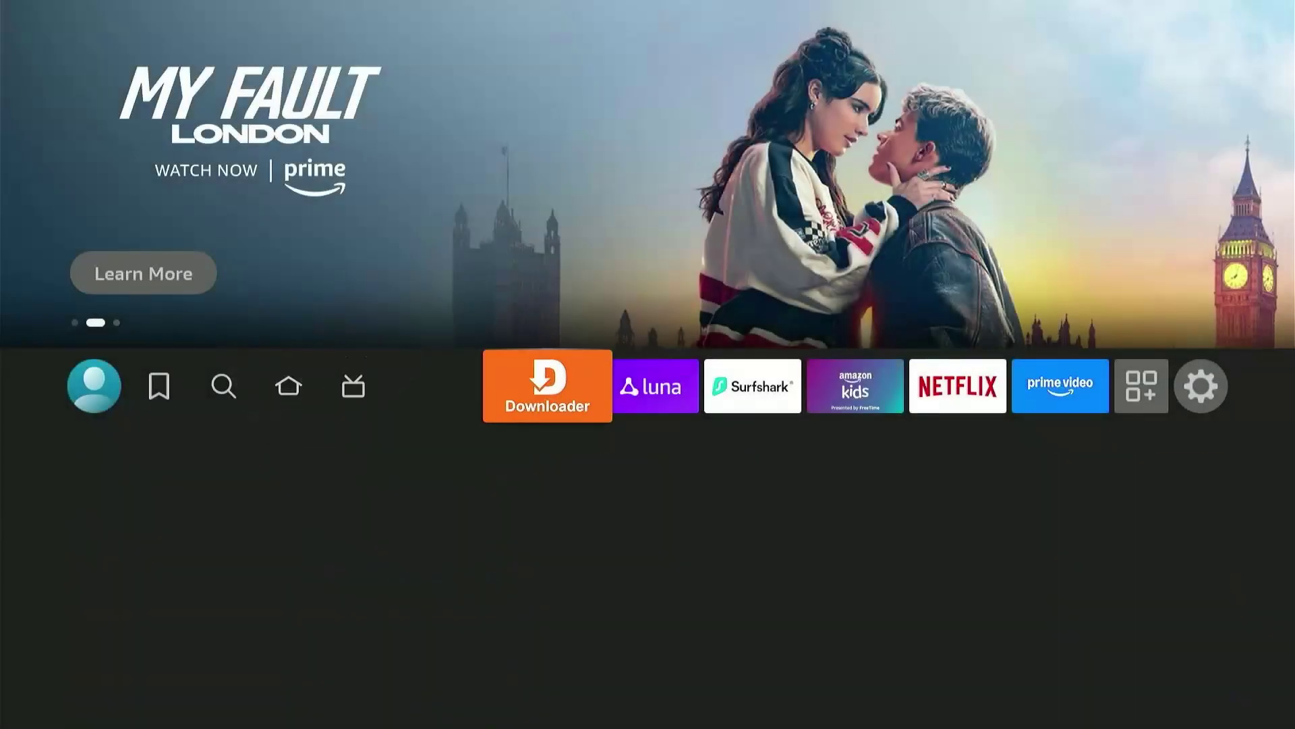
key(Right)
key(Right)
key(Right)
key(Right)
key(Right)
key(Right)
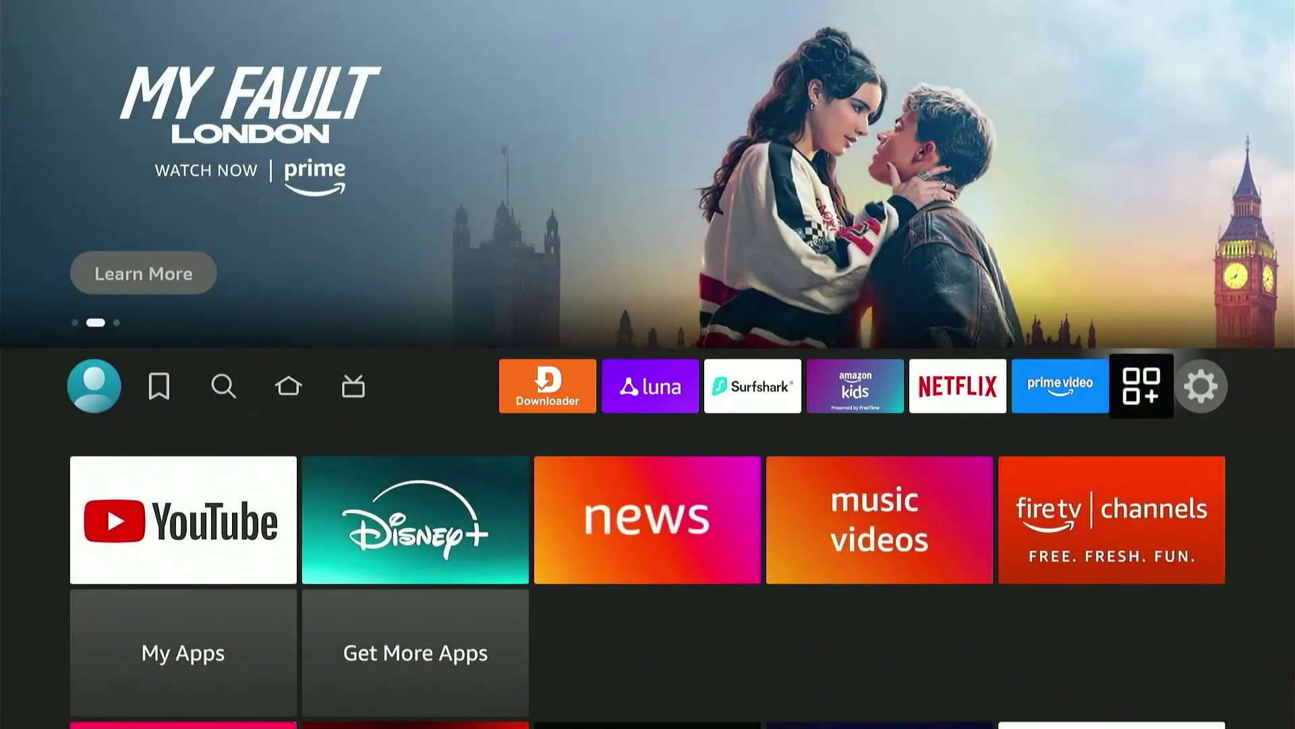
key(Return)
key(Down)
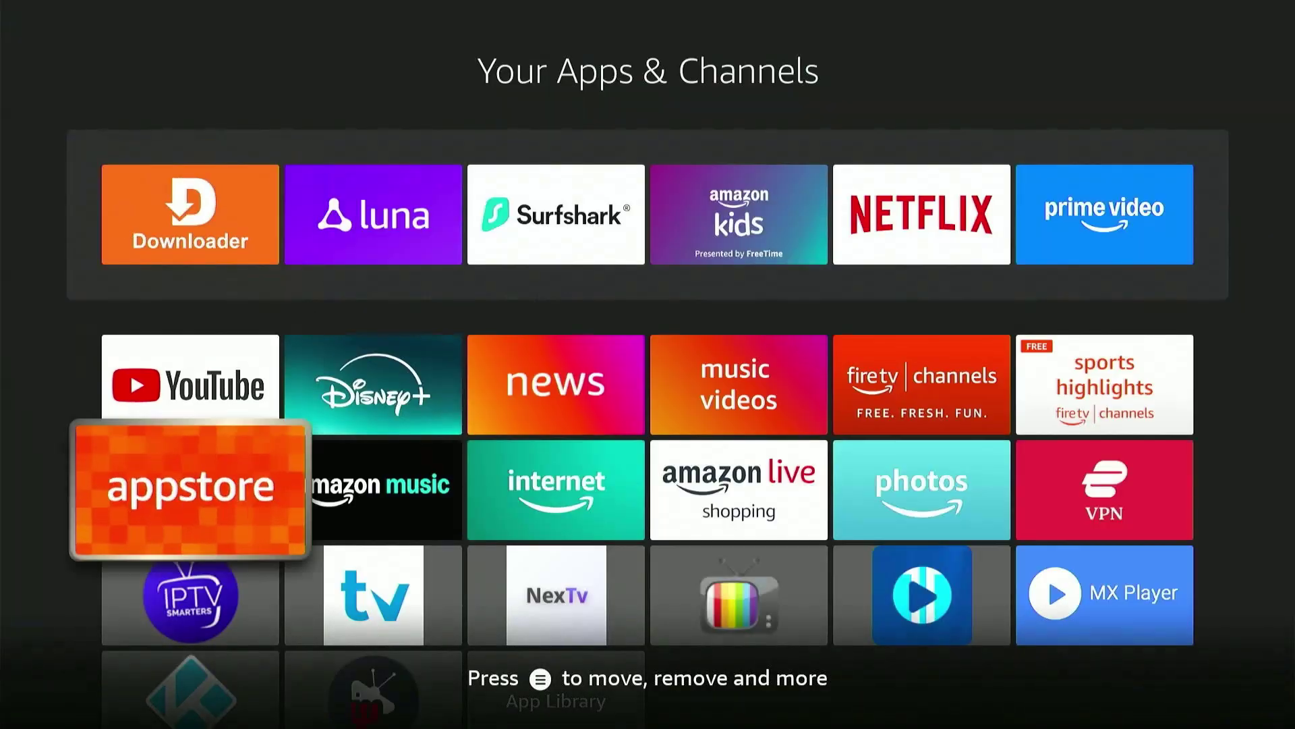
key(Down)
key(Down)
key(Right)
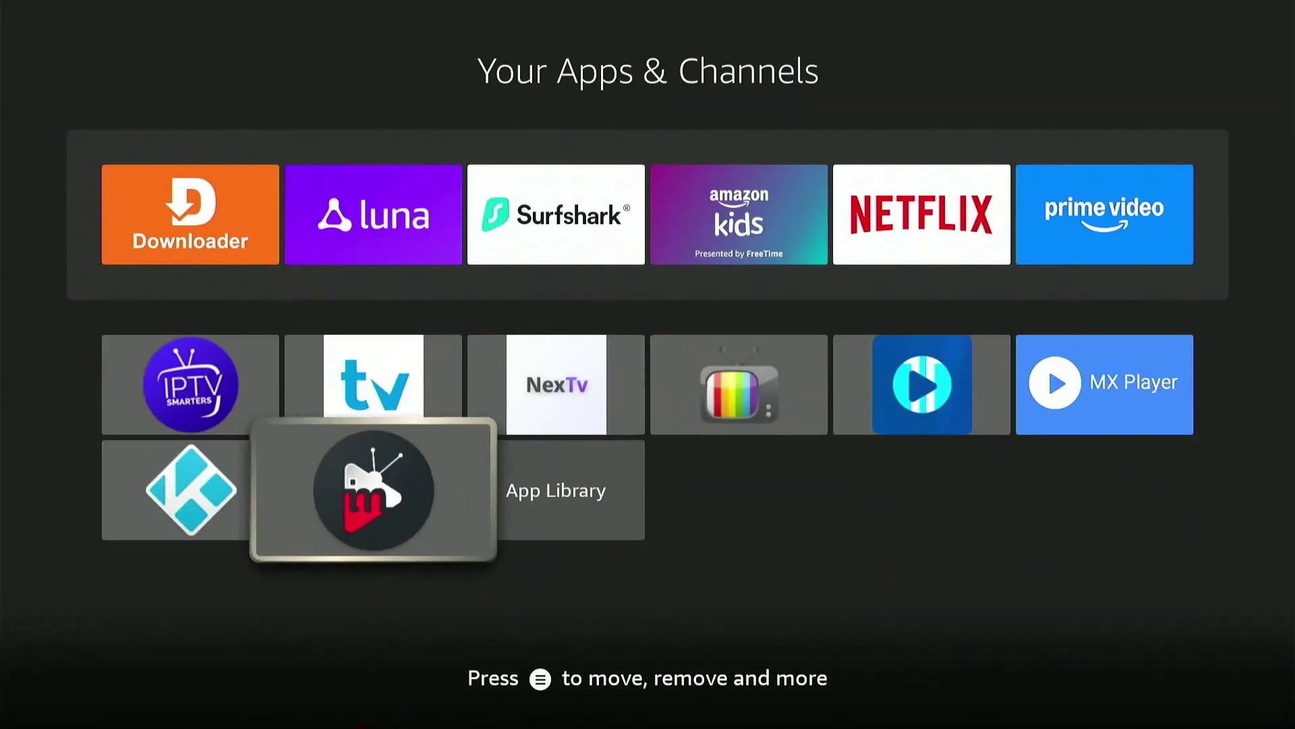